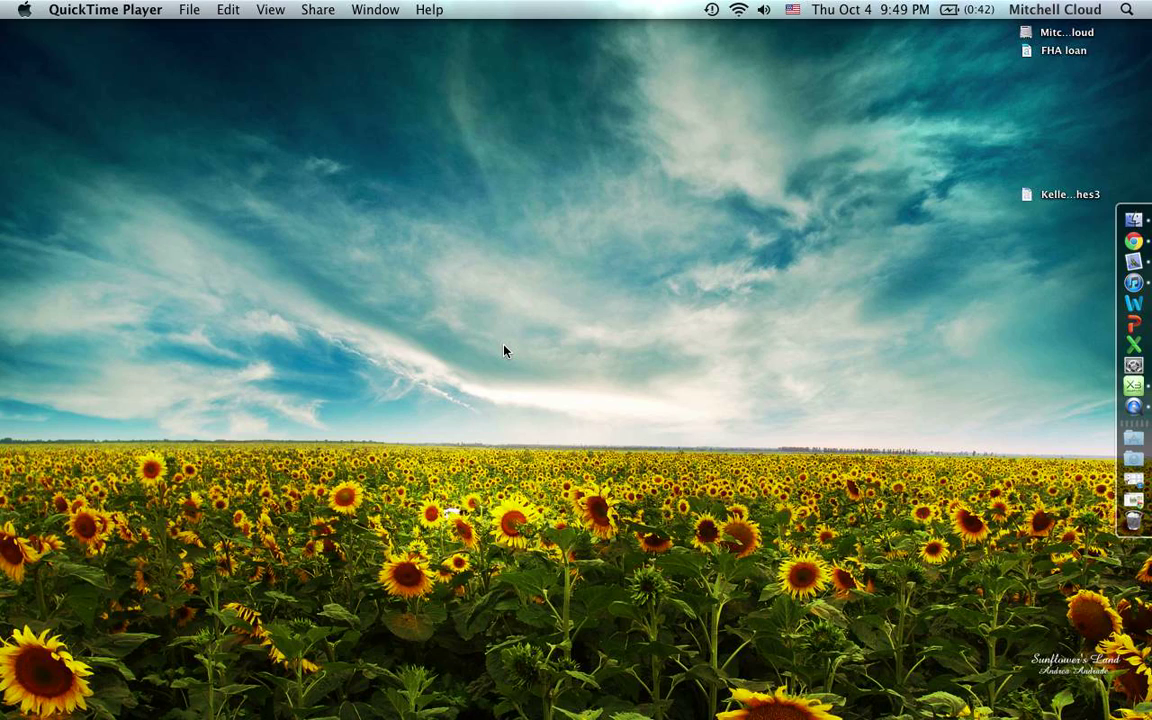
- Launch Word and turn on the Developer tab in Ribbon Preferences
click(1133, 310)
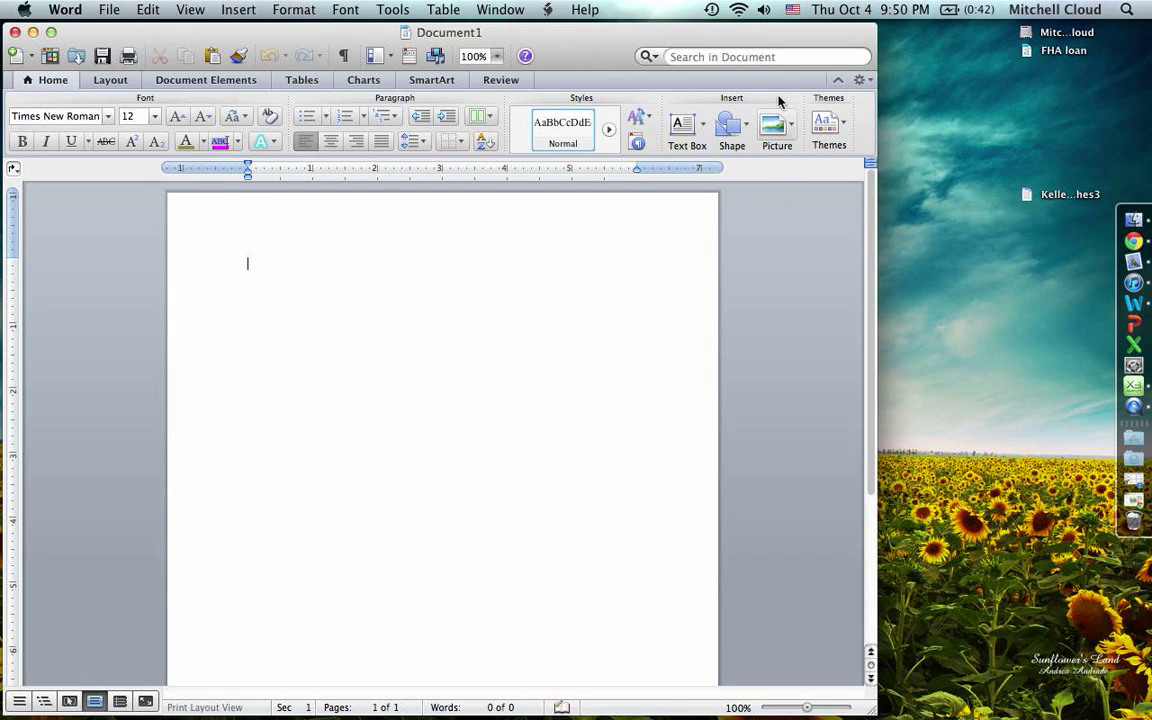
click(859, 79)
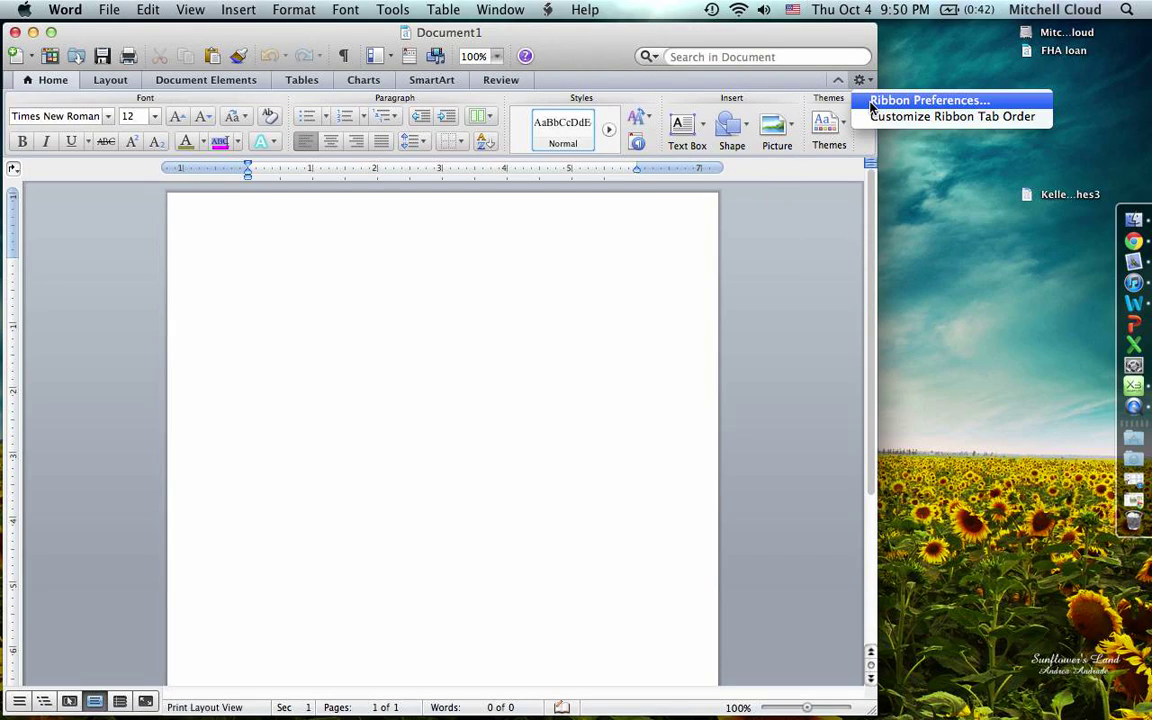
click(873, 102)
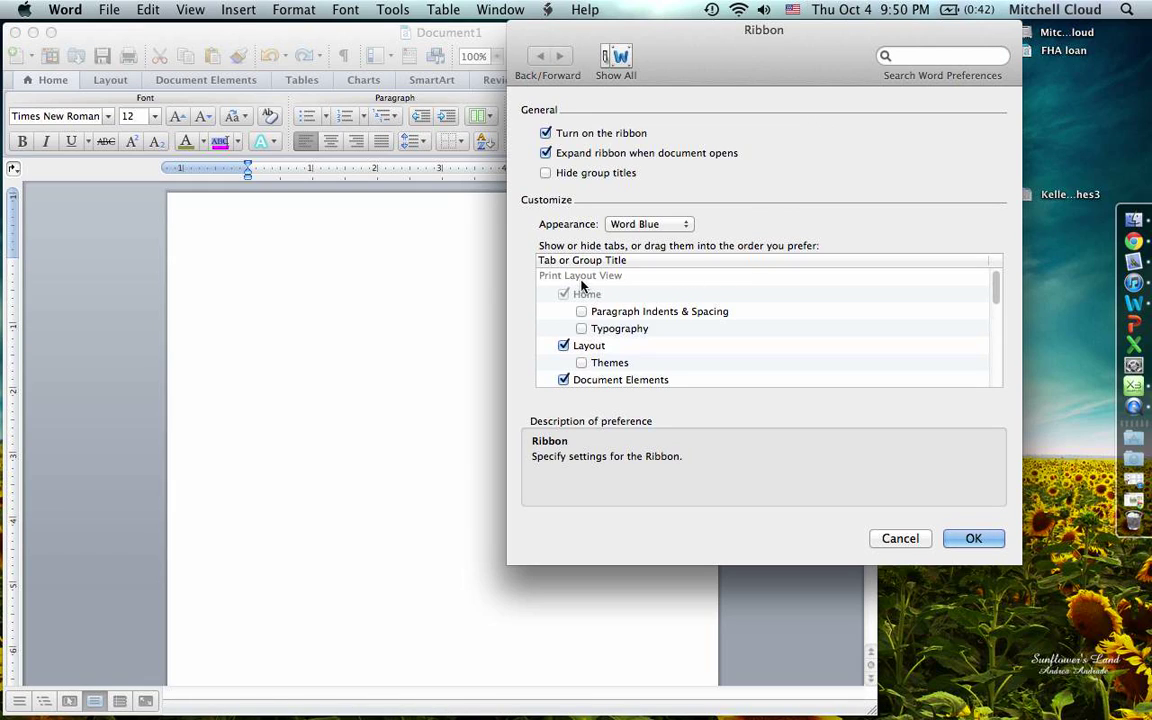
scroll(650, 311, down, 2)
scroll(650, 311, down, 4)
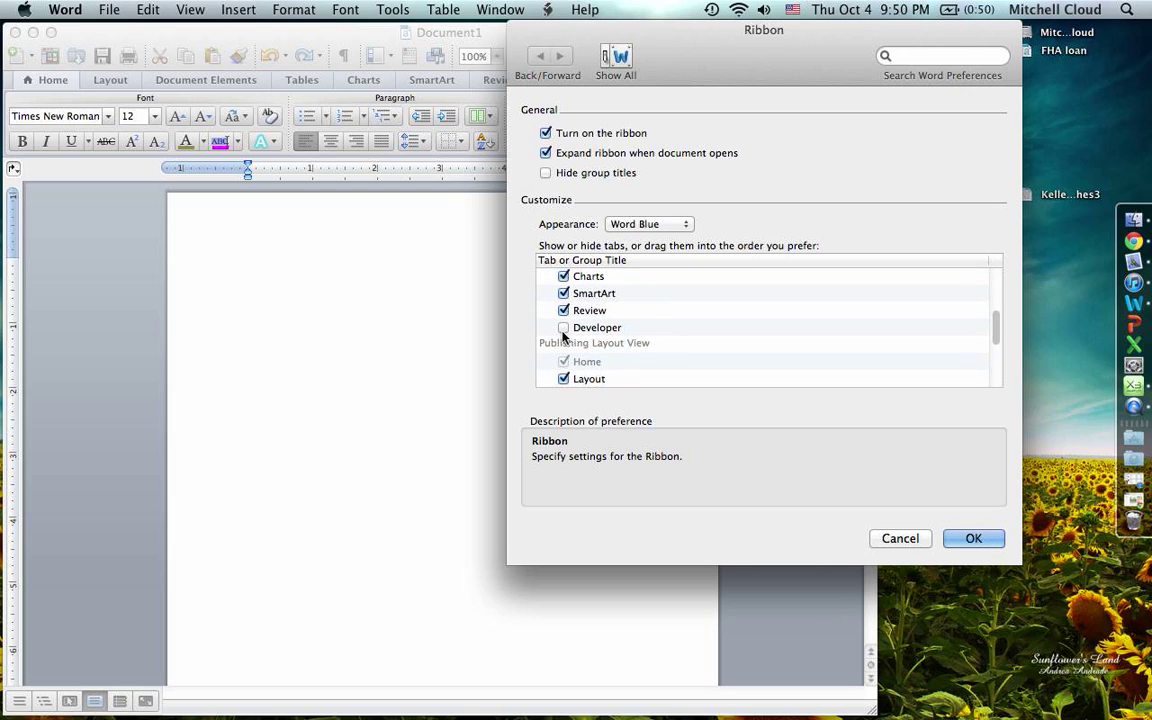
click(563, 328)
click(973, 539)
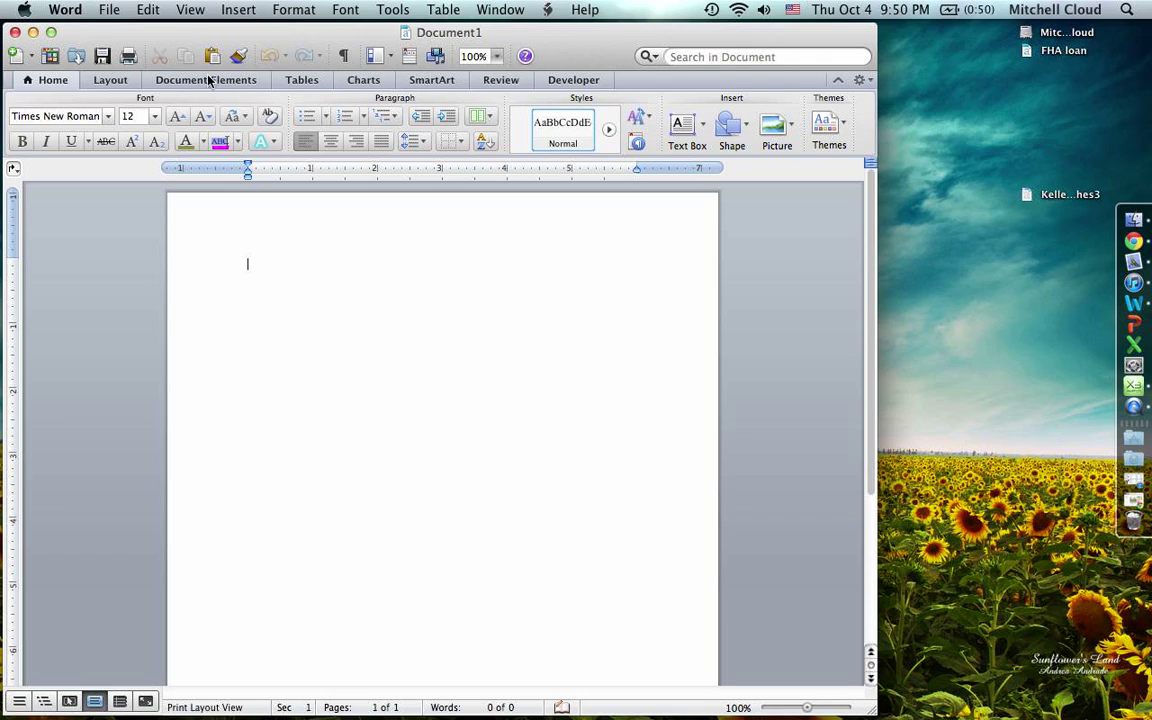
- Bring the blank document back and switch to the Developer tab's form controls
key(ctrl+super+Escape)
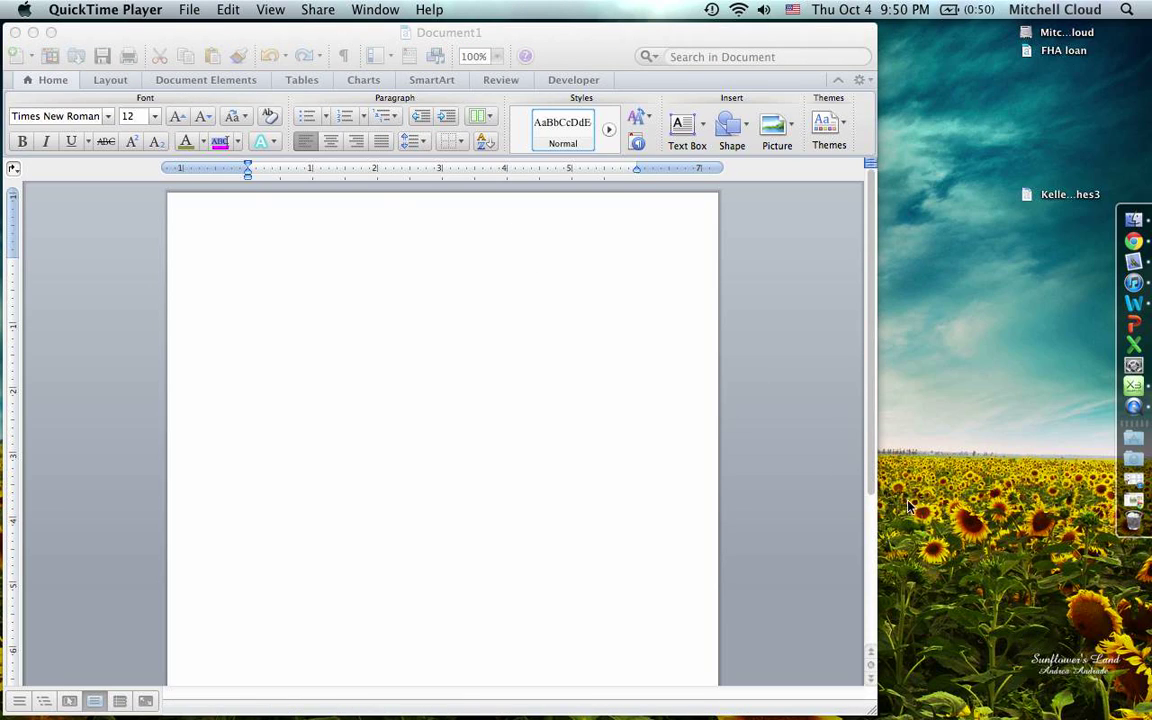
click(565, 41)
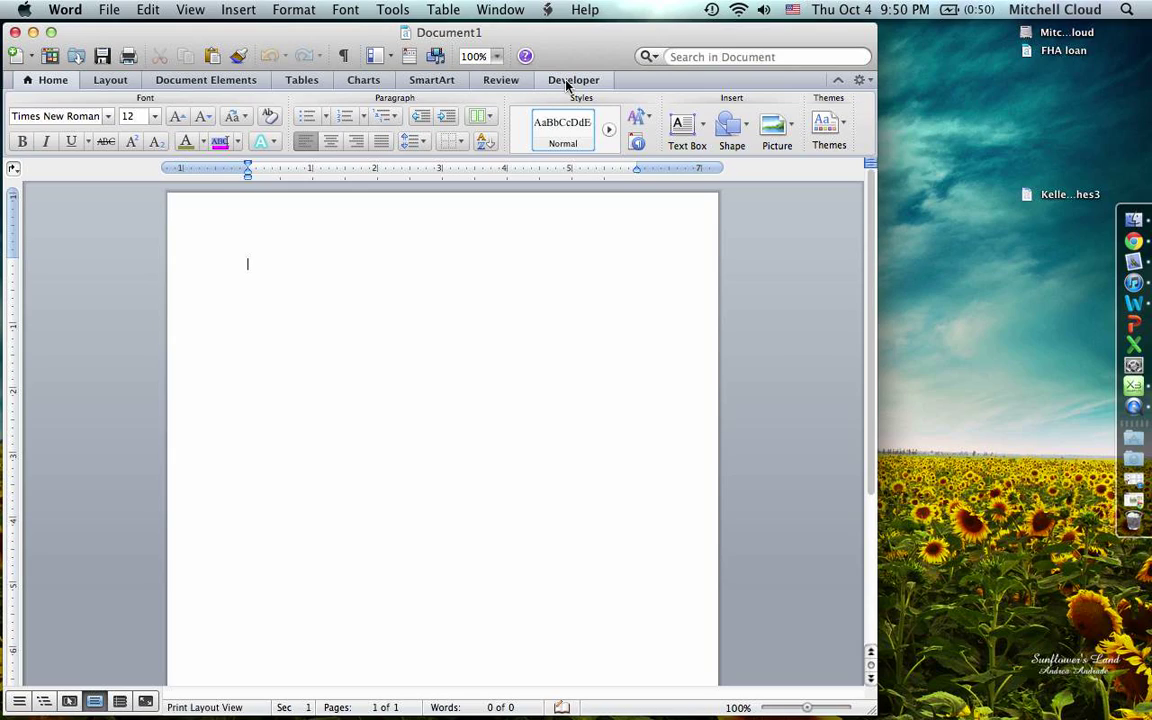
click(568, 81)
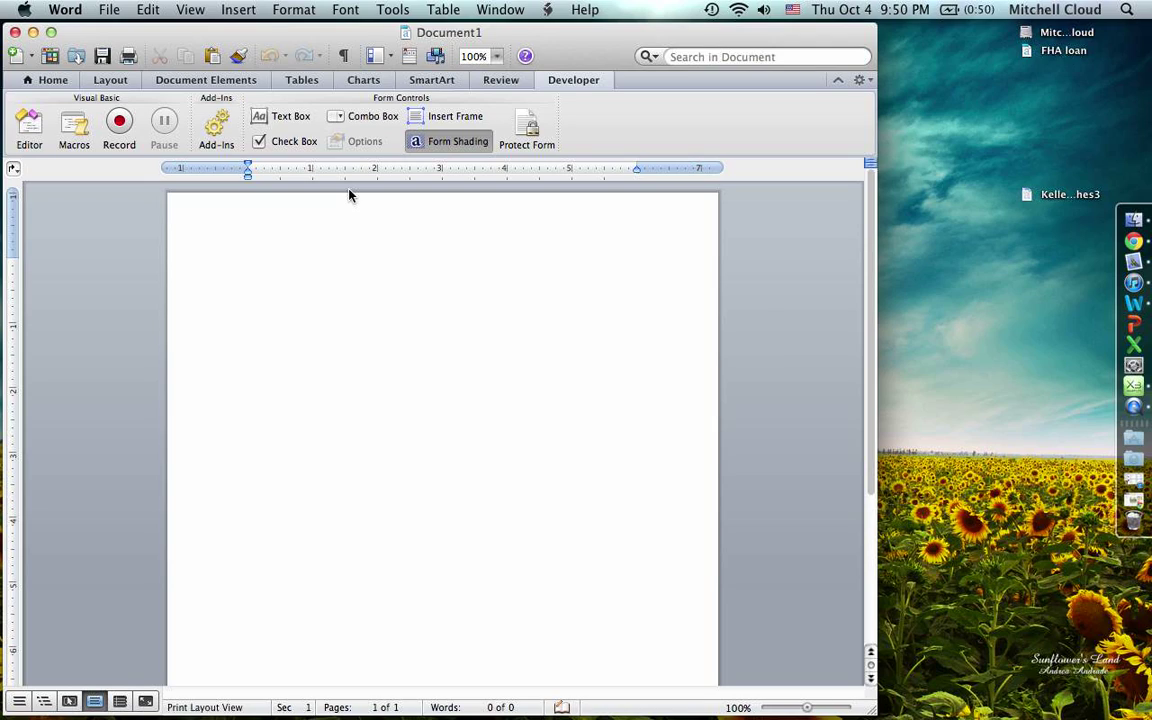
- Type a centred 'Test Form' title and make it bold at 18 point
click(30, 82)
click(324, 144)
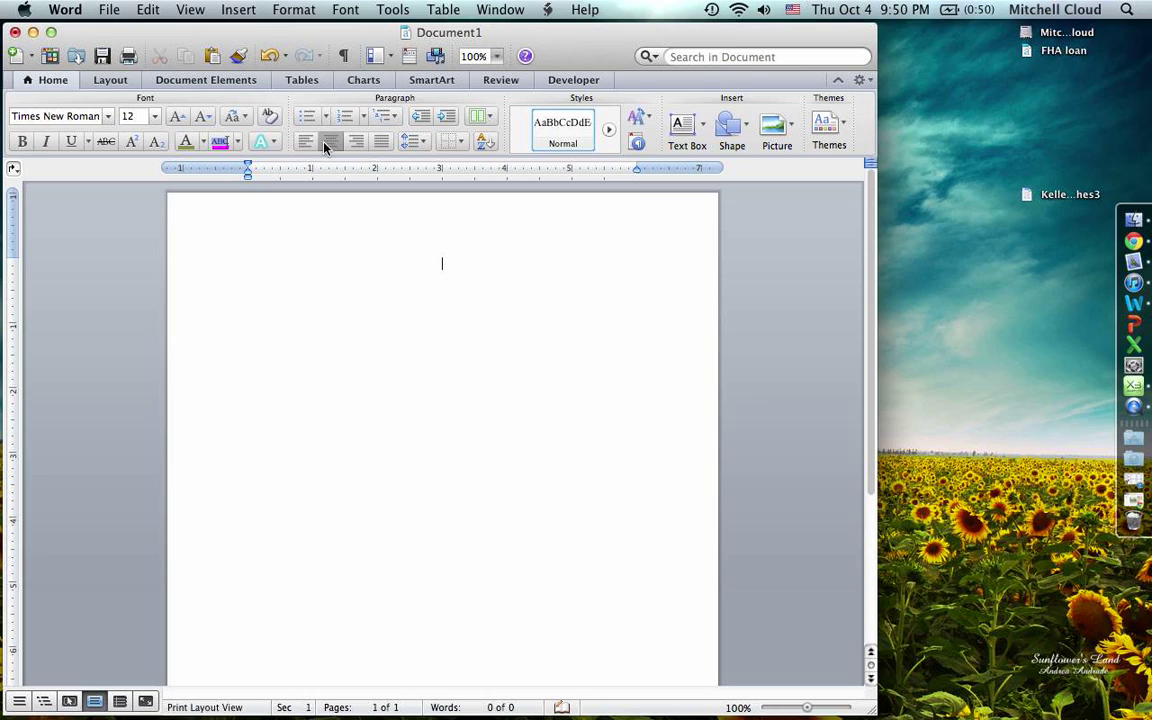
text(Test Form)
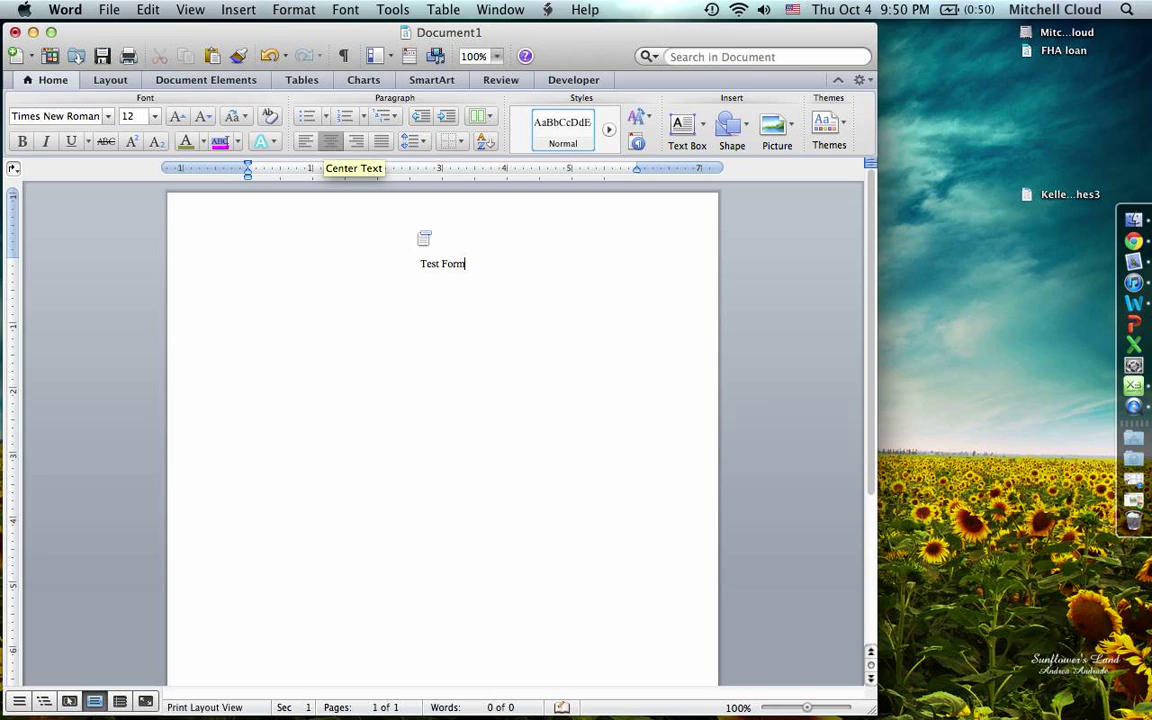
triple_click(432, 262)
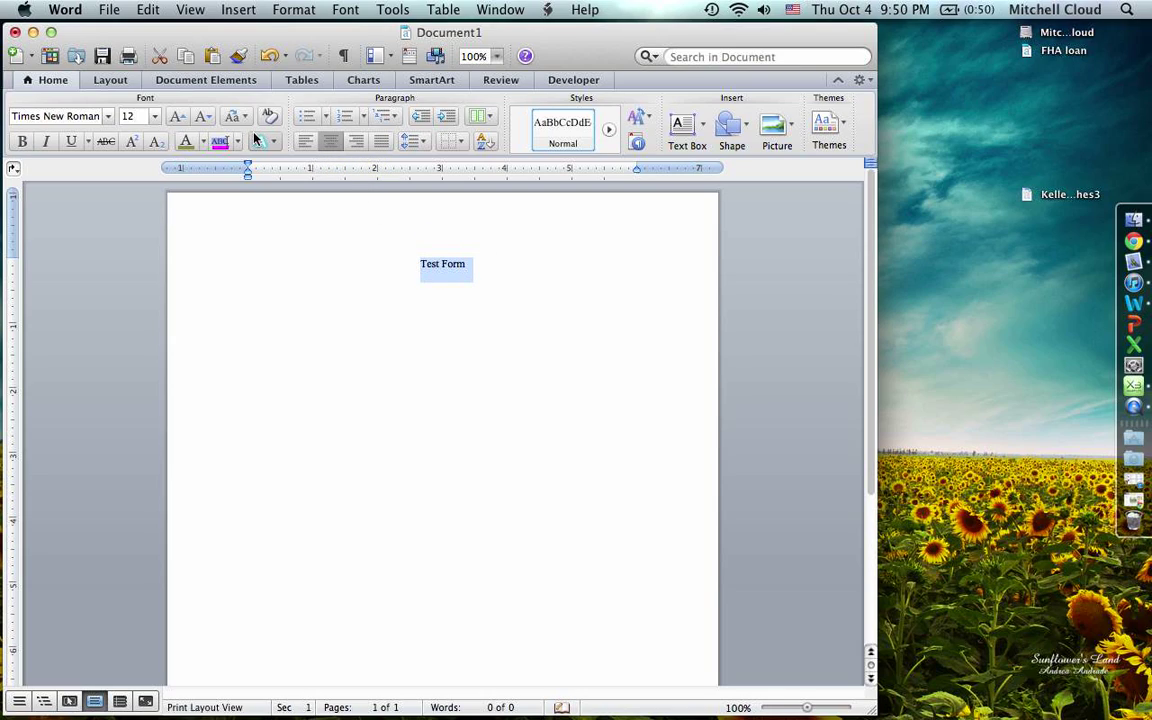
click(177, 116)
click(177, 116)
click(177, 116)
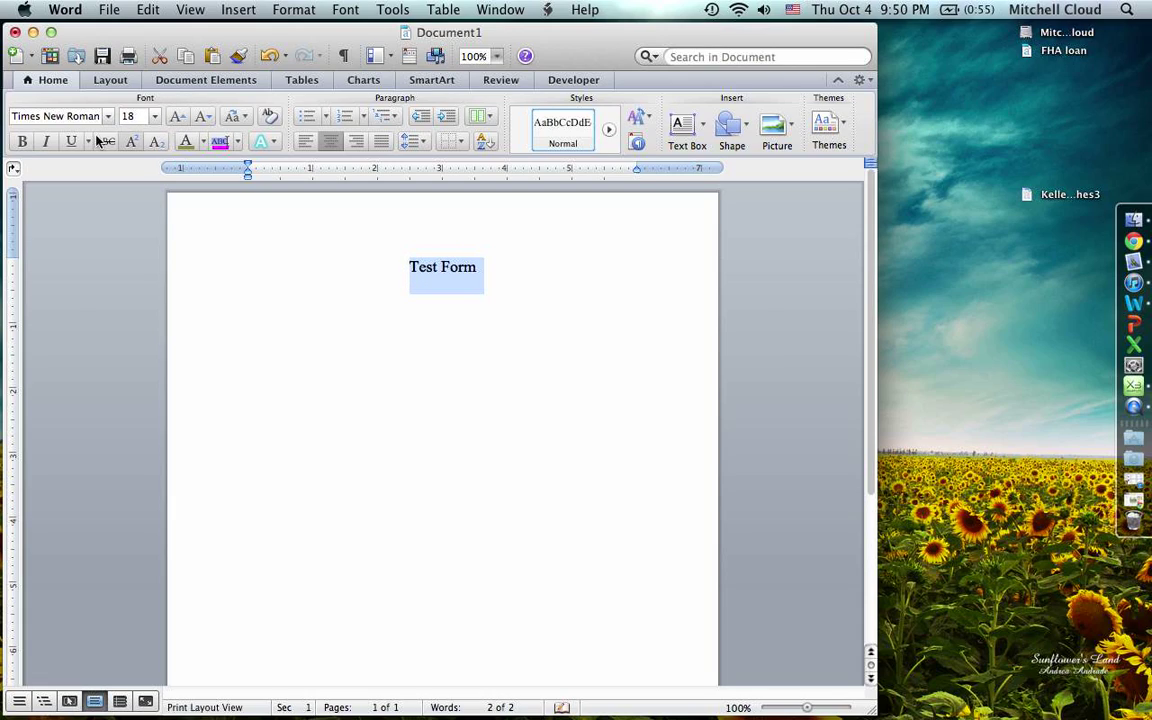
click(21, 141)
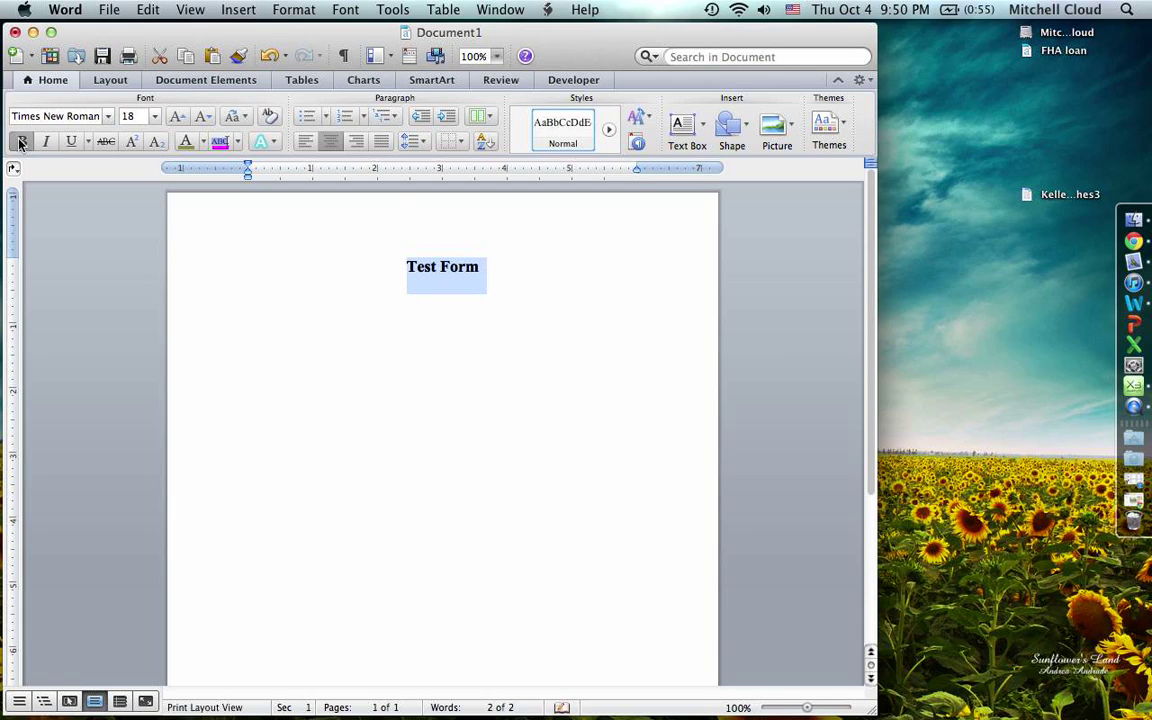
click(488, 263)
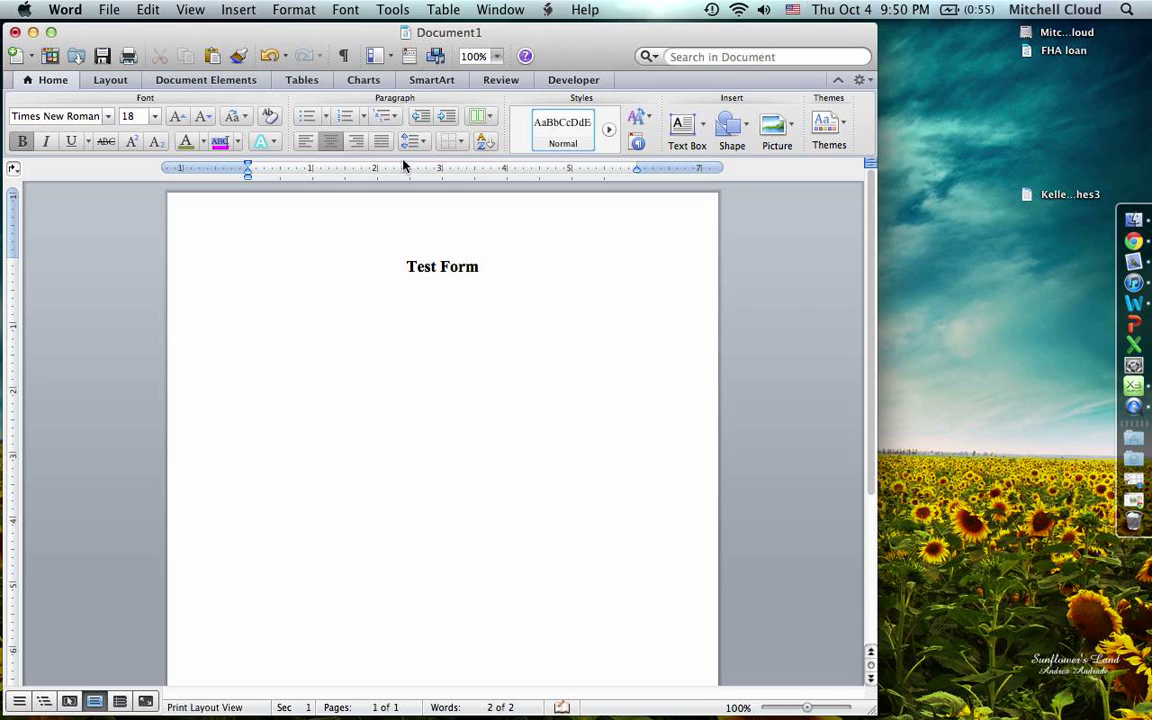
- Start a new line below it at 12 point, not bold, left-aligned
key(Return)
key(Return)
click(202, 117)
click(202, 117)
click(203, 117)
click(22, 141)
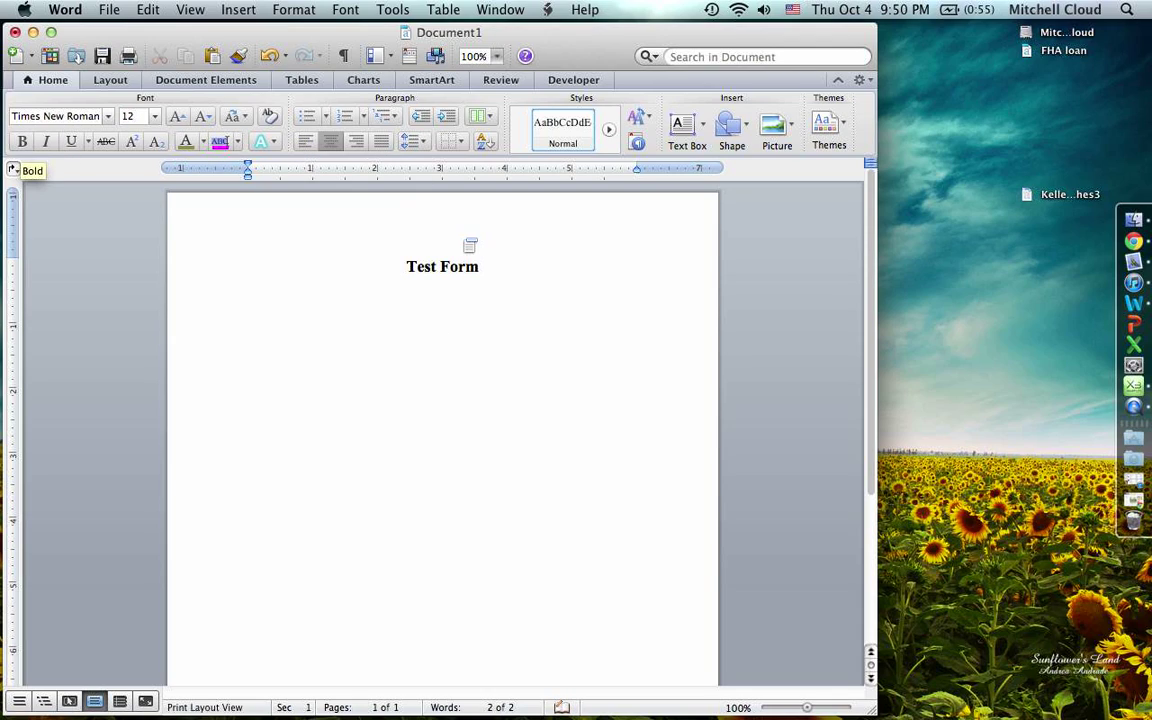
click(305, 141)
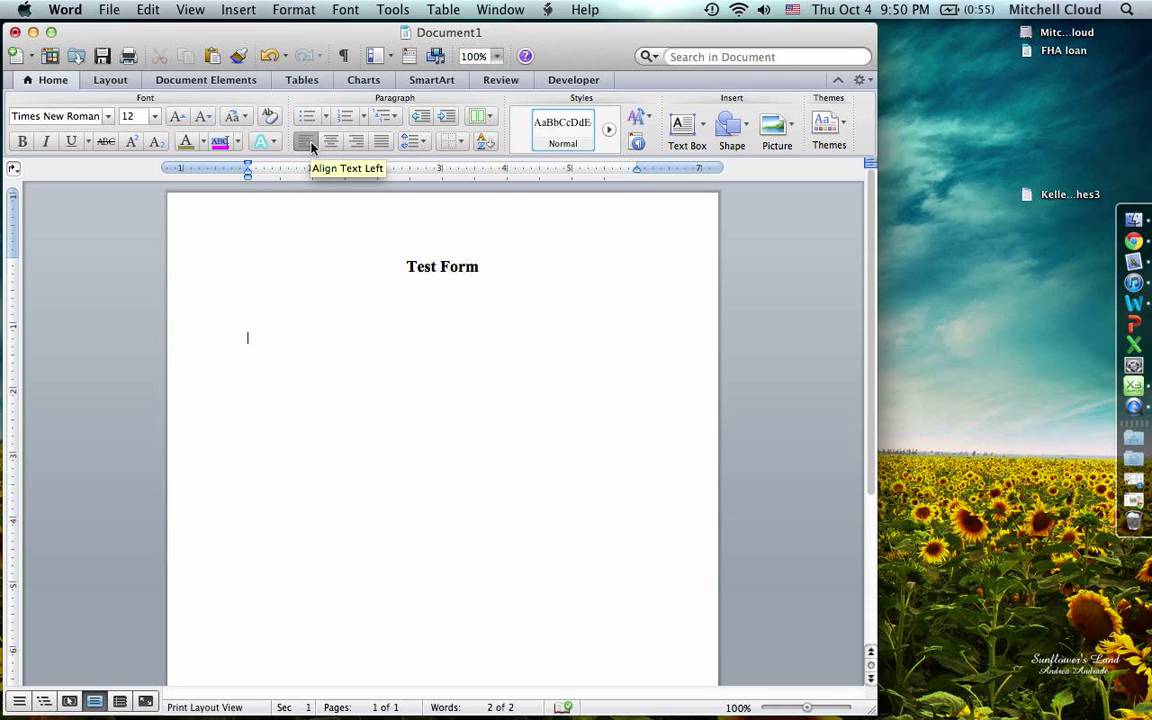
- Insert a one-column, three-row table below the title
click(307, 80)
click(36, 120)
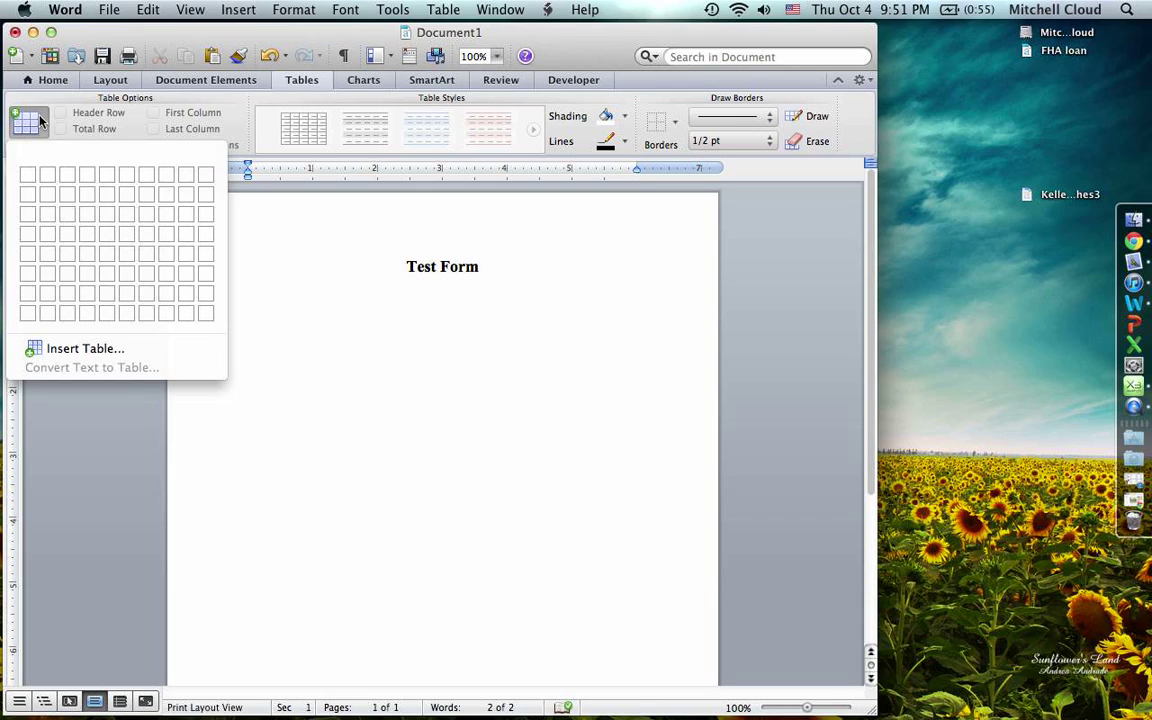
click(24, 216)
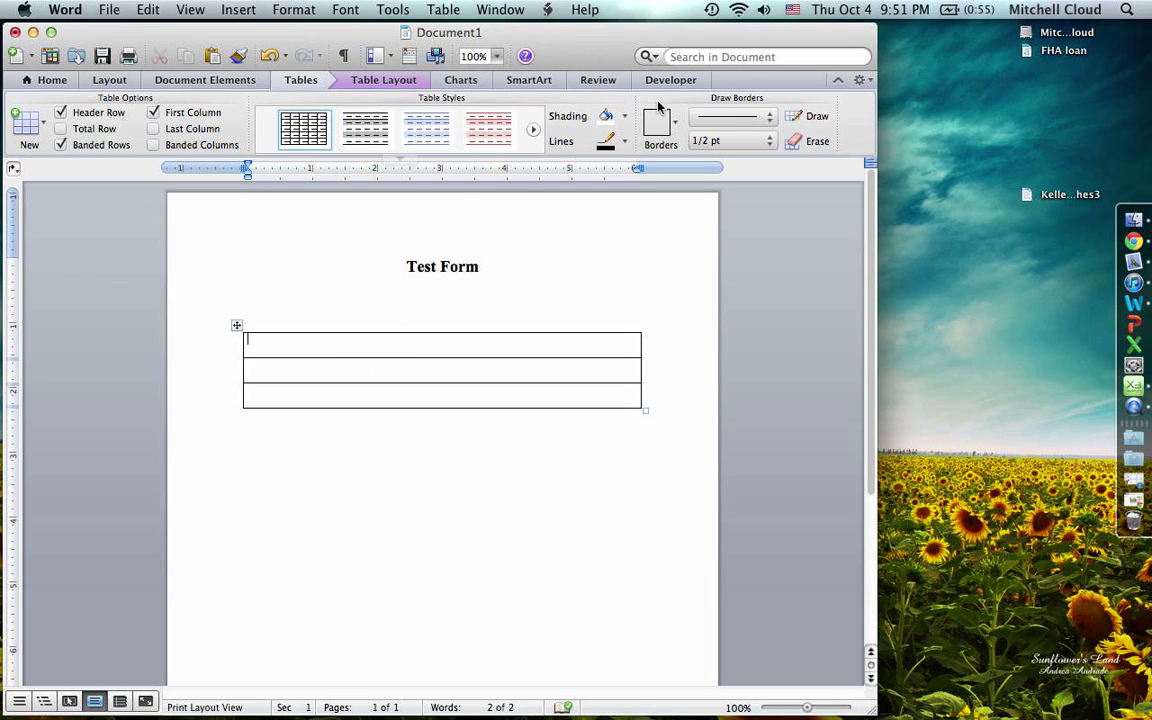
- Fill the first two rows with Name: and Date: labels, each followed by a text form field
click(665, 83)
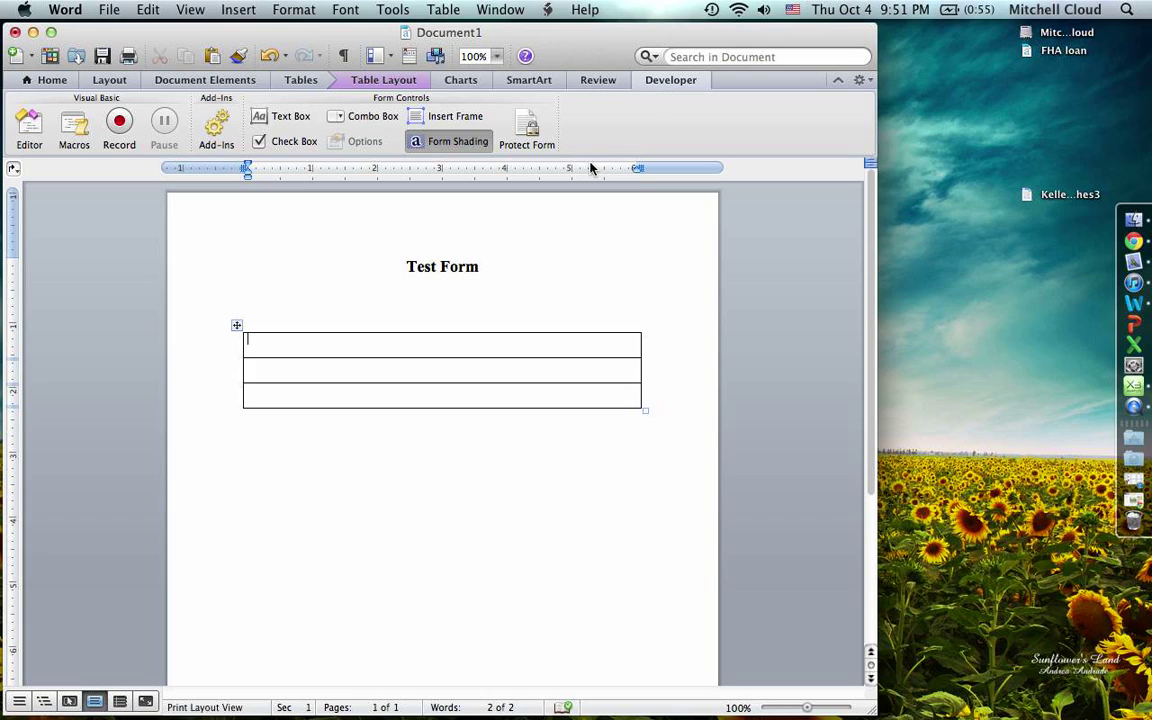
text(Name:)
click(666, 83)
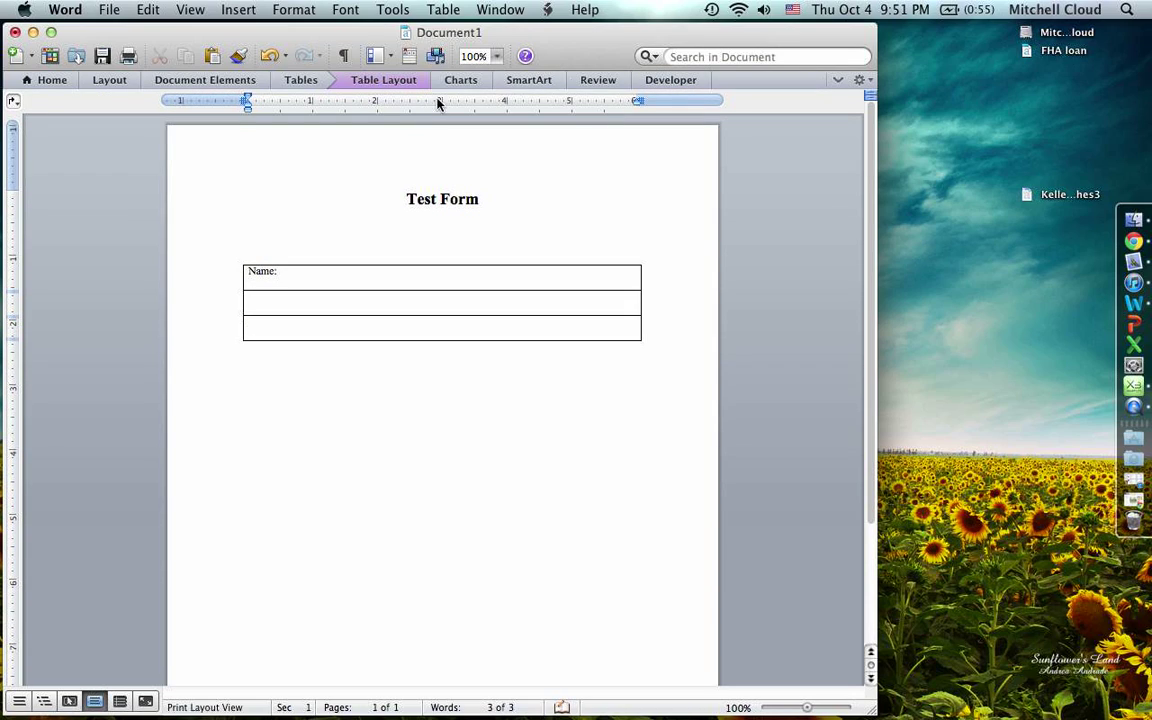
click(672, 82)
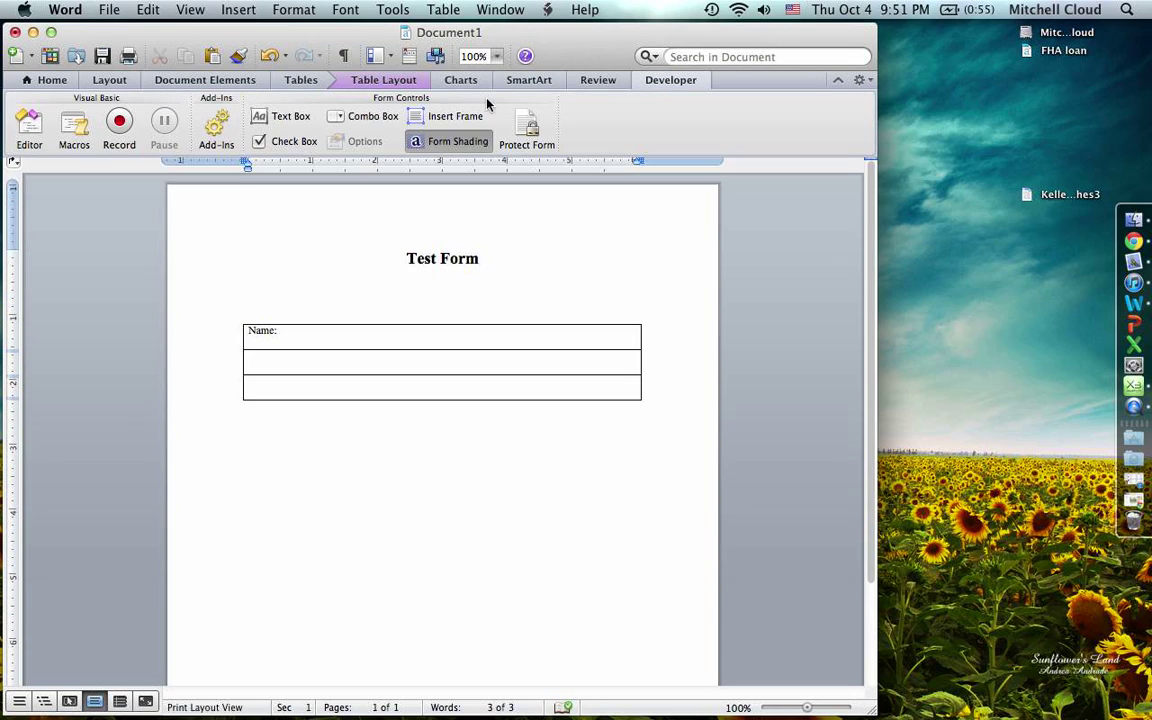
click(285, 117)
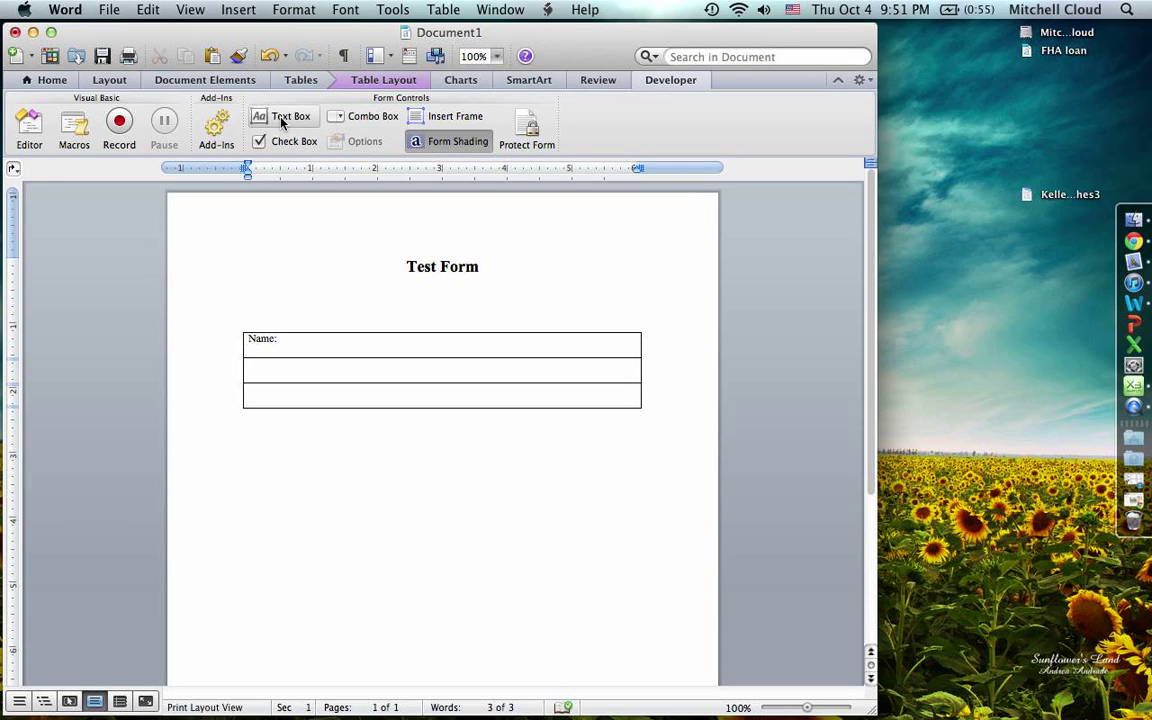
click(280, 369)
text(Date)
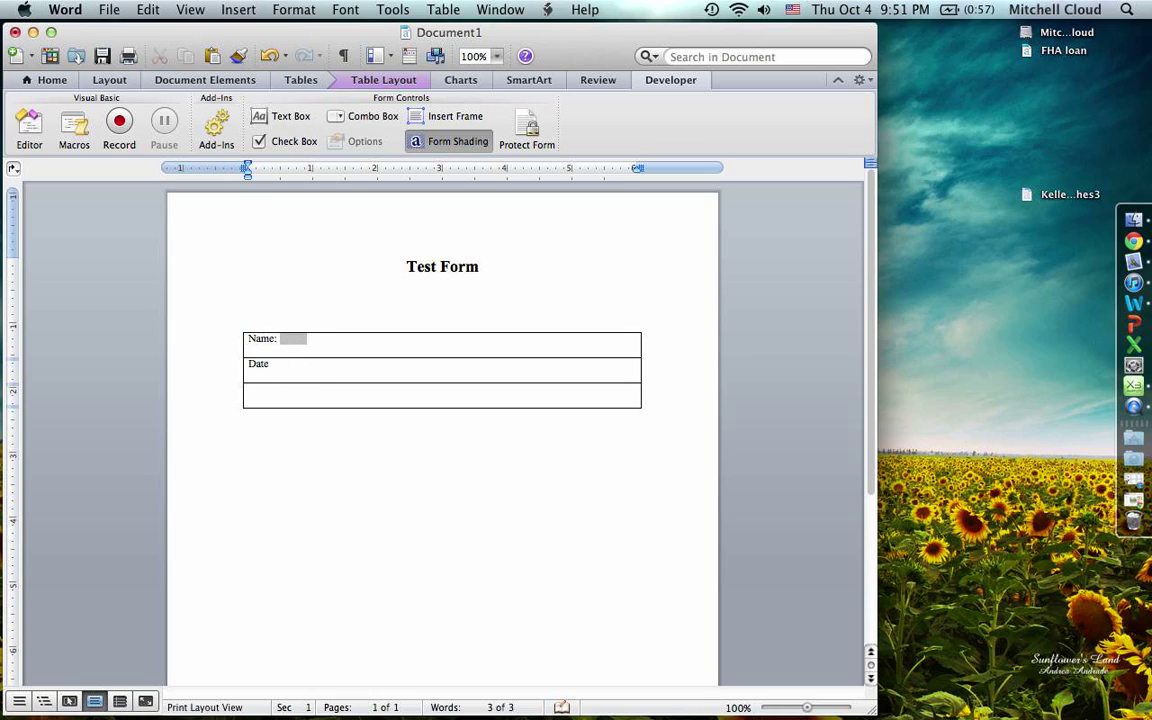
text(:)
click(280, 117)
- Add Yes and No check boxes in the third row, then select that row's contents
key(Tab)
click(309, 141)
click(292, 142)
click(286, 389)
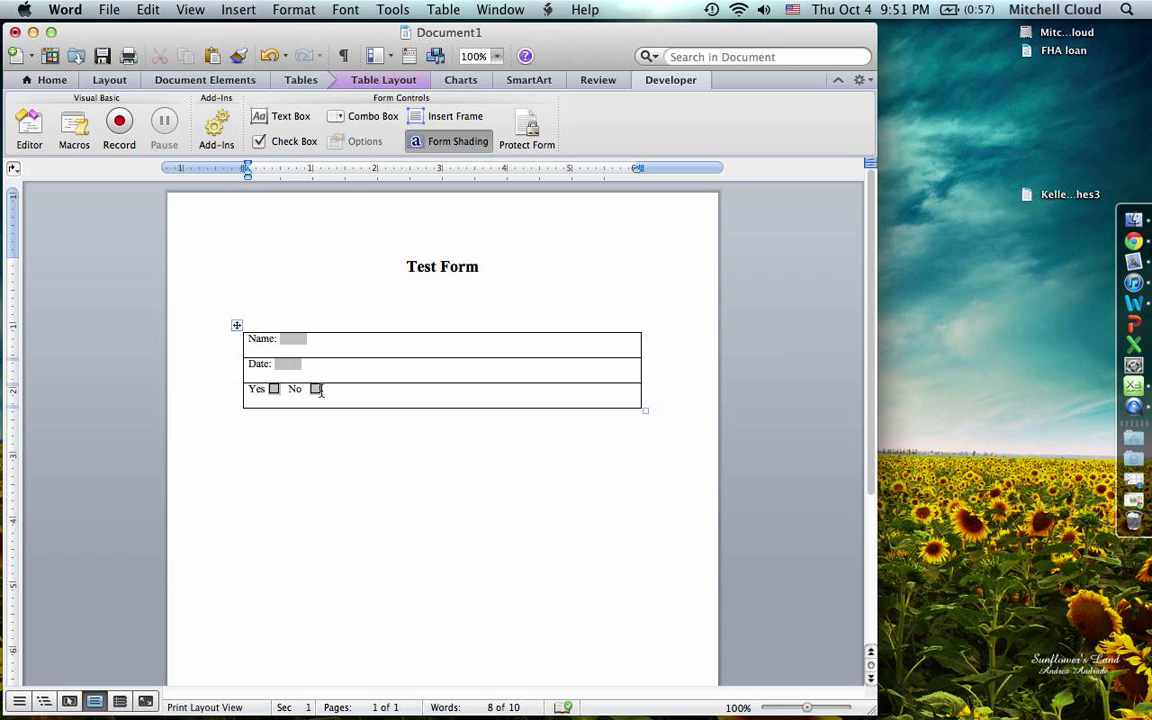
drag(332, 390, 258, 391)
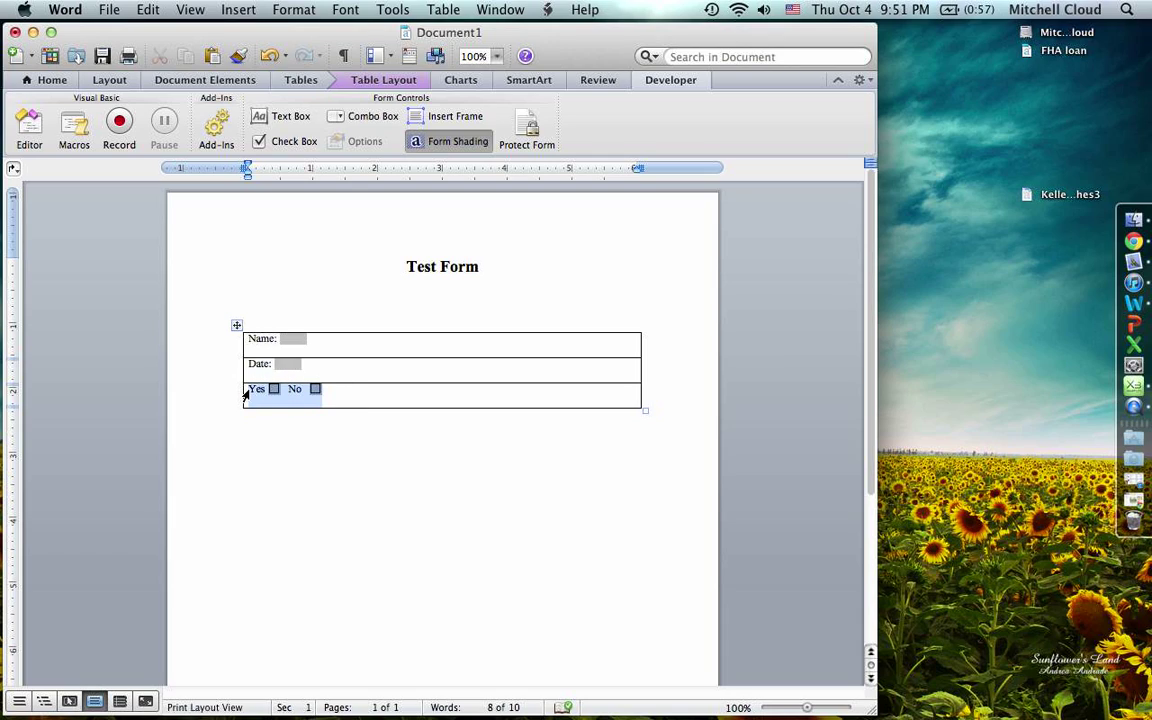
- Clear the third row and split it into two cells
key(Delete)
right_click(270, 396)
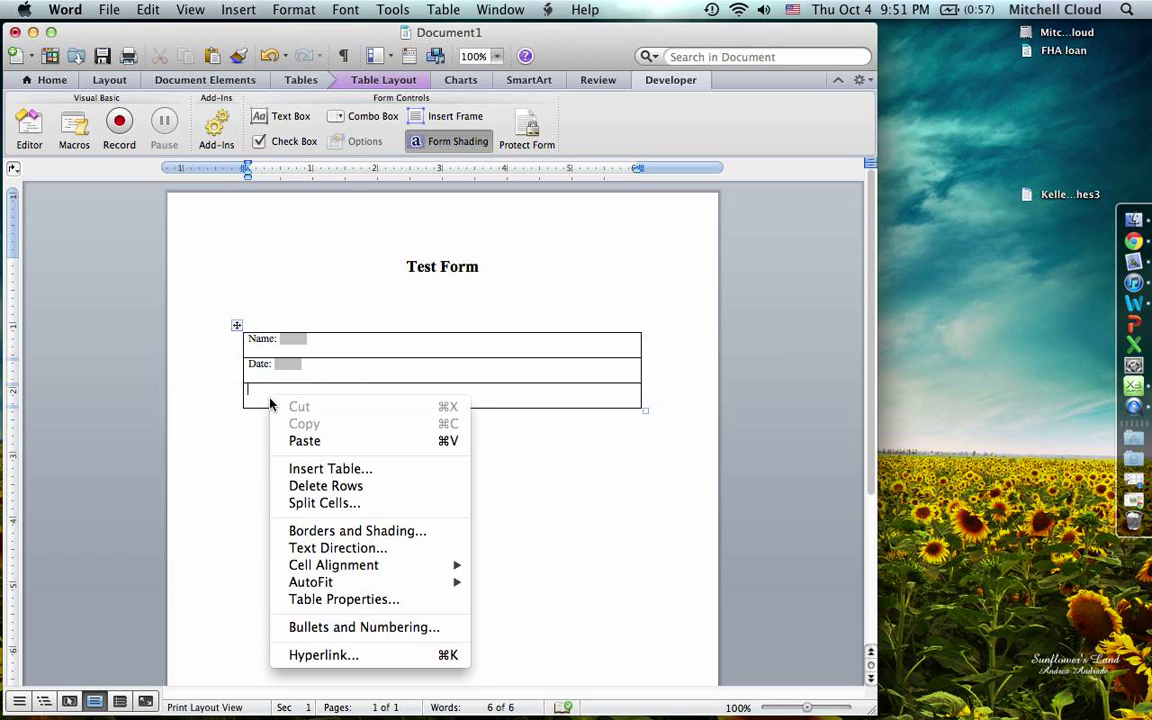
click(313, 502)
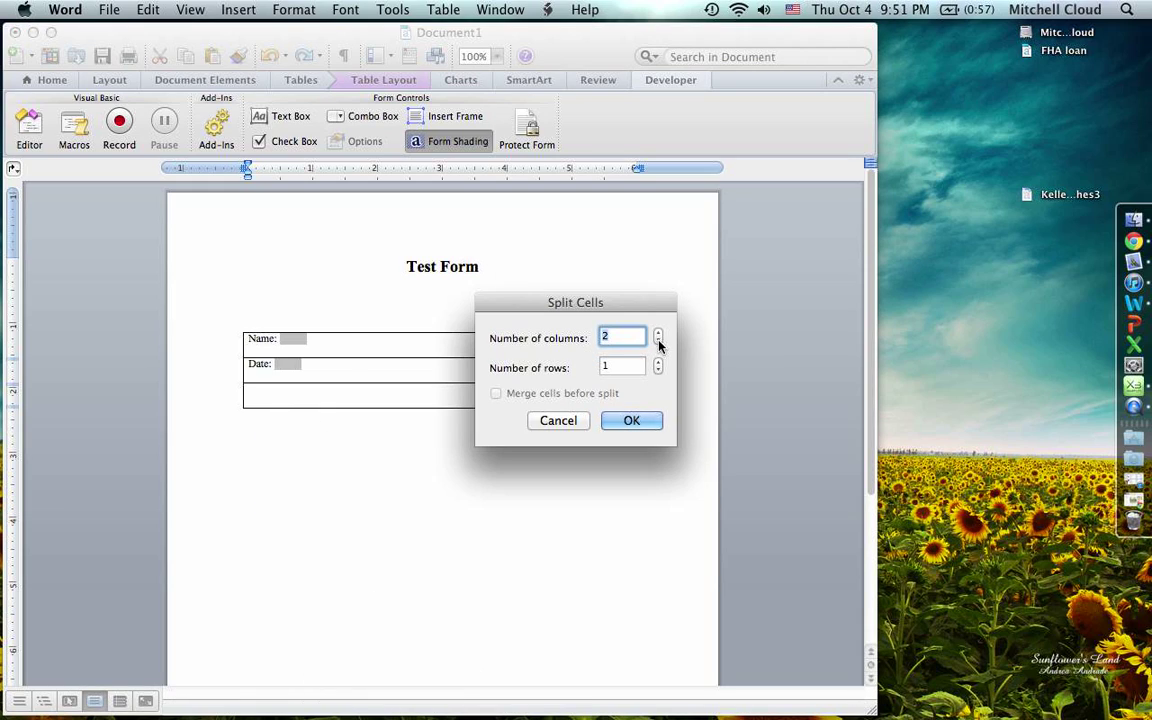
click(615, 425)
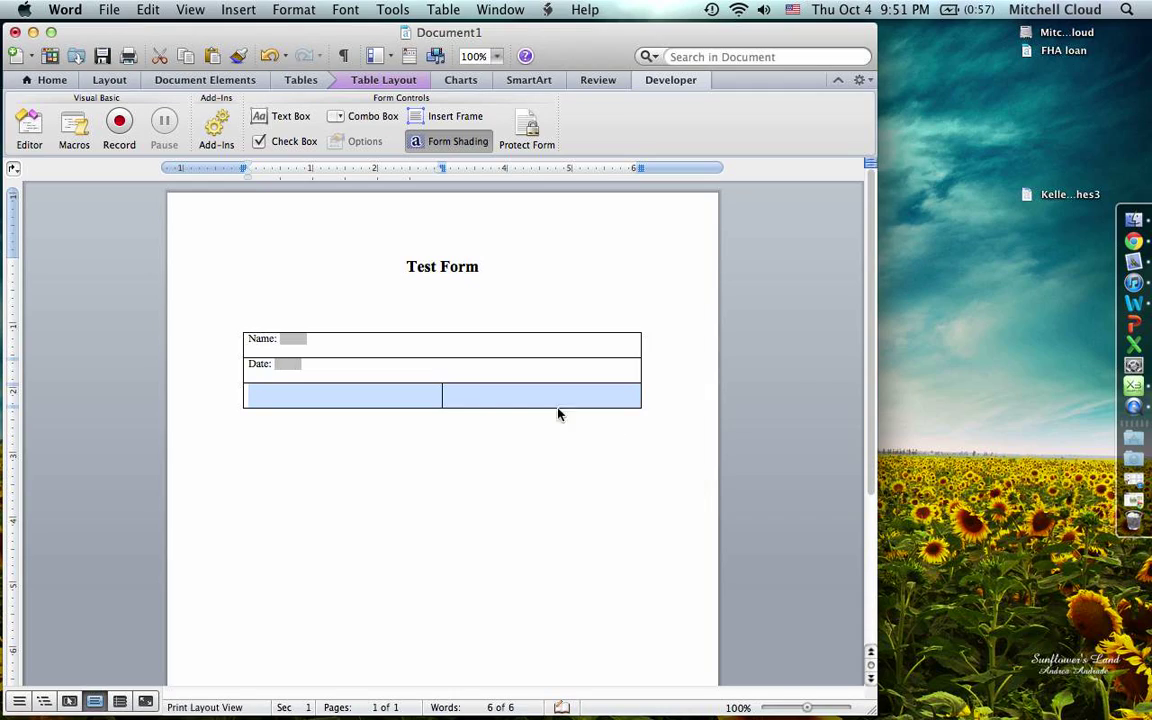
- Put Yes and No labels with check boxes in the two cells and narrow the Yes cell
click(464, 393)
text(Yes)
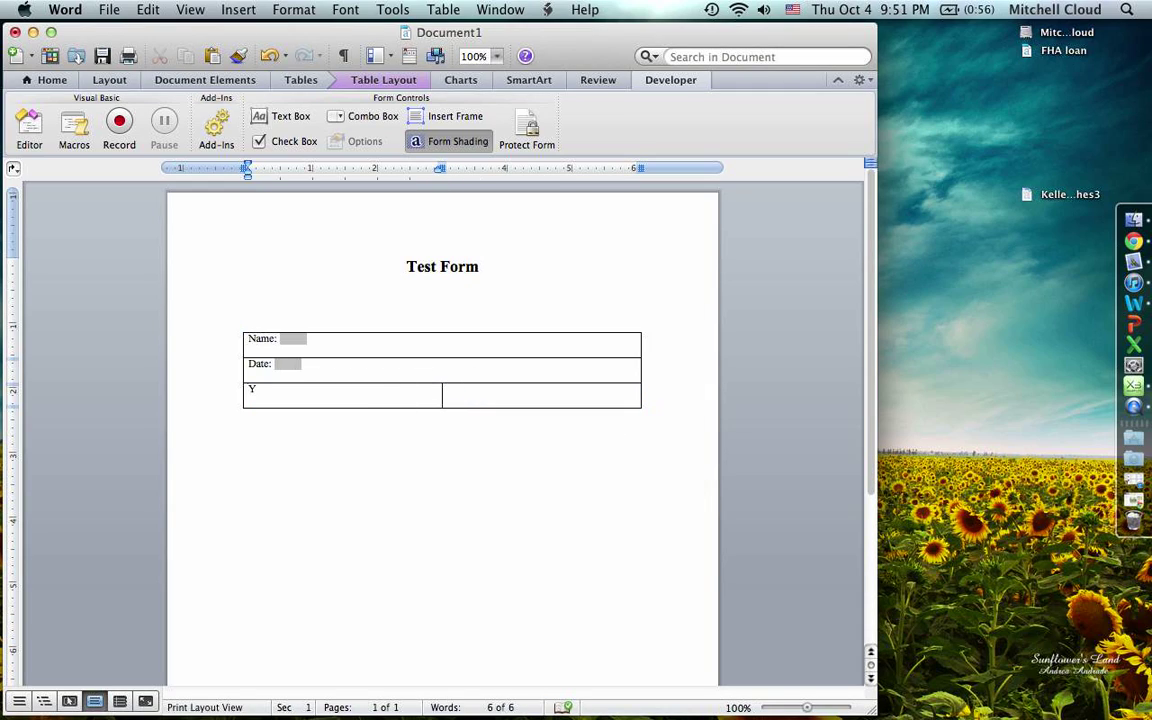
click(285, 141)
click(471, 388)
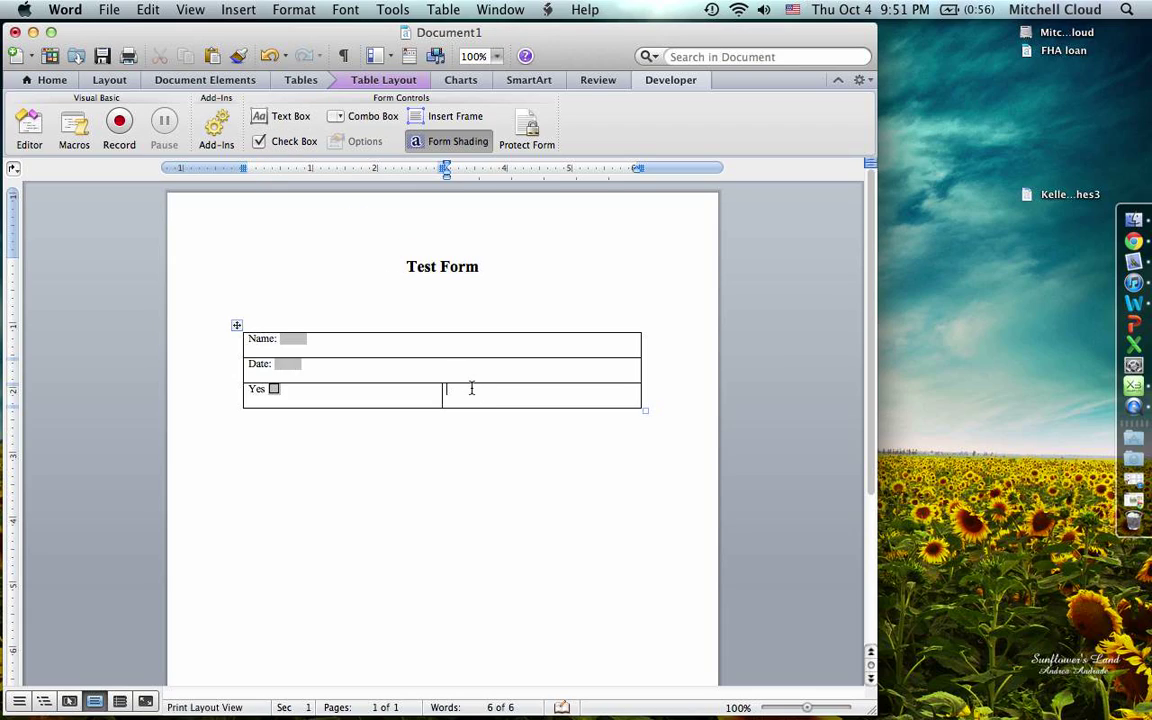
text(No)
click(280, 141)
drag(442, 393, 288, 401)
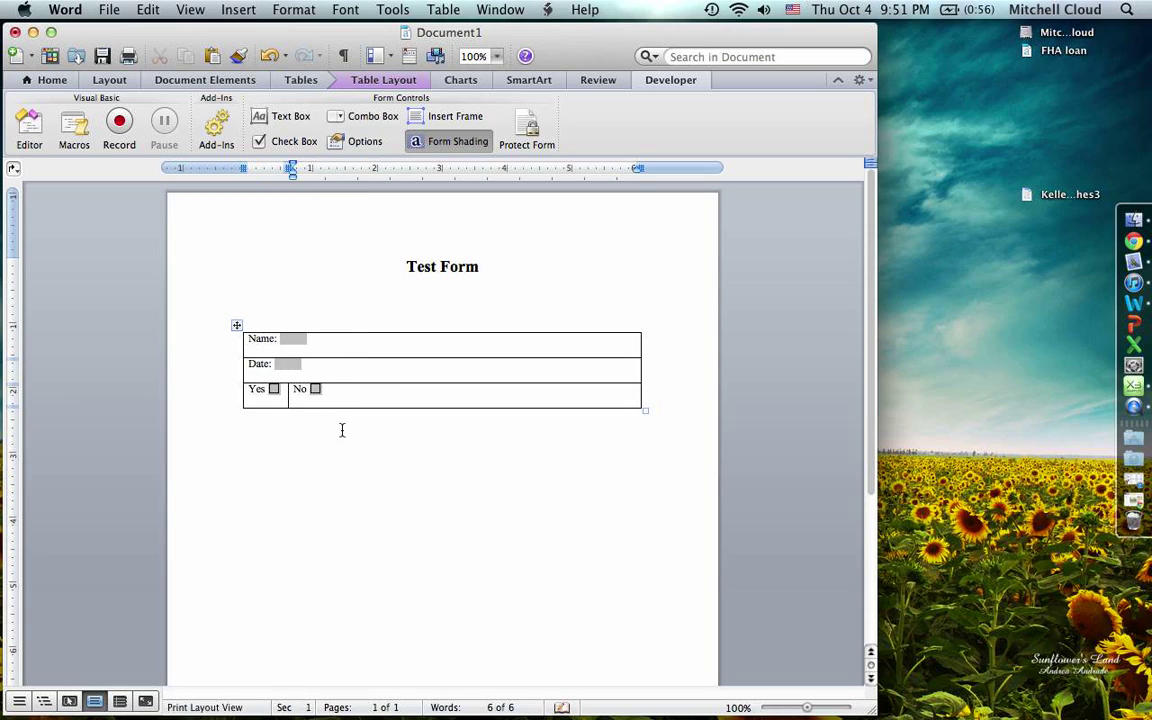
click(284, 364)
click(294, 340)
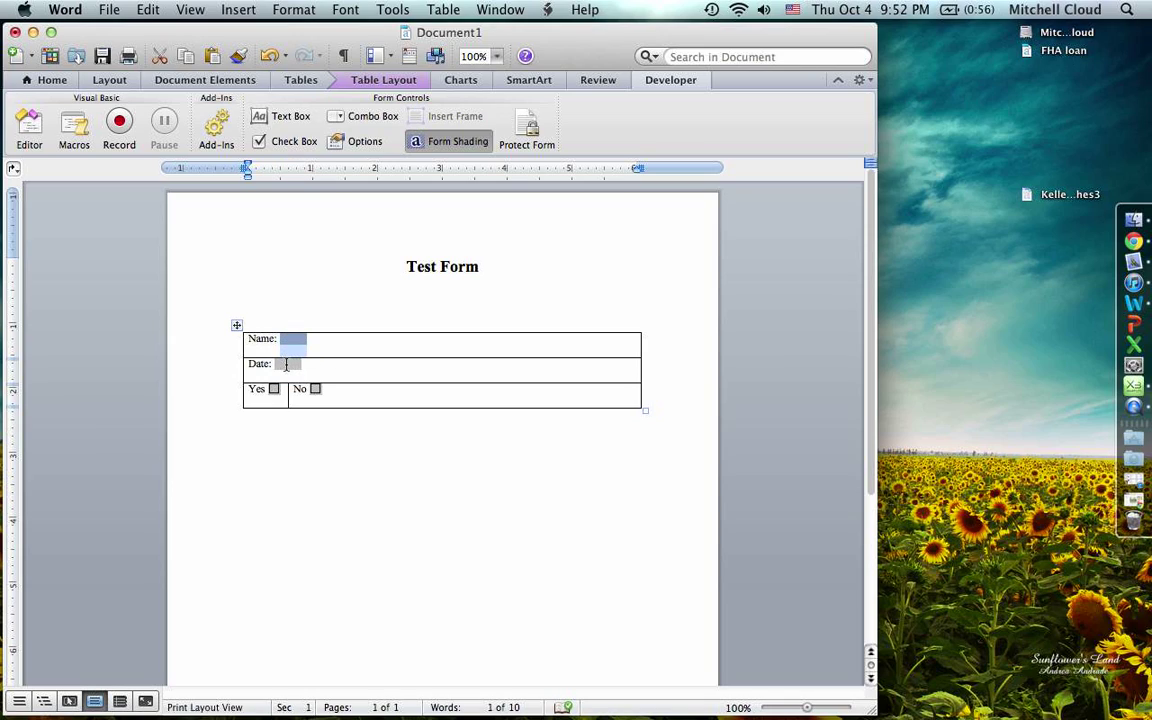
click(370, 364)
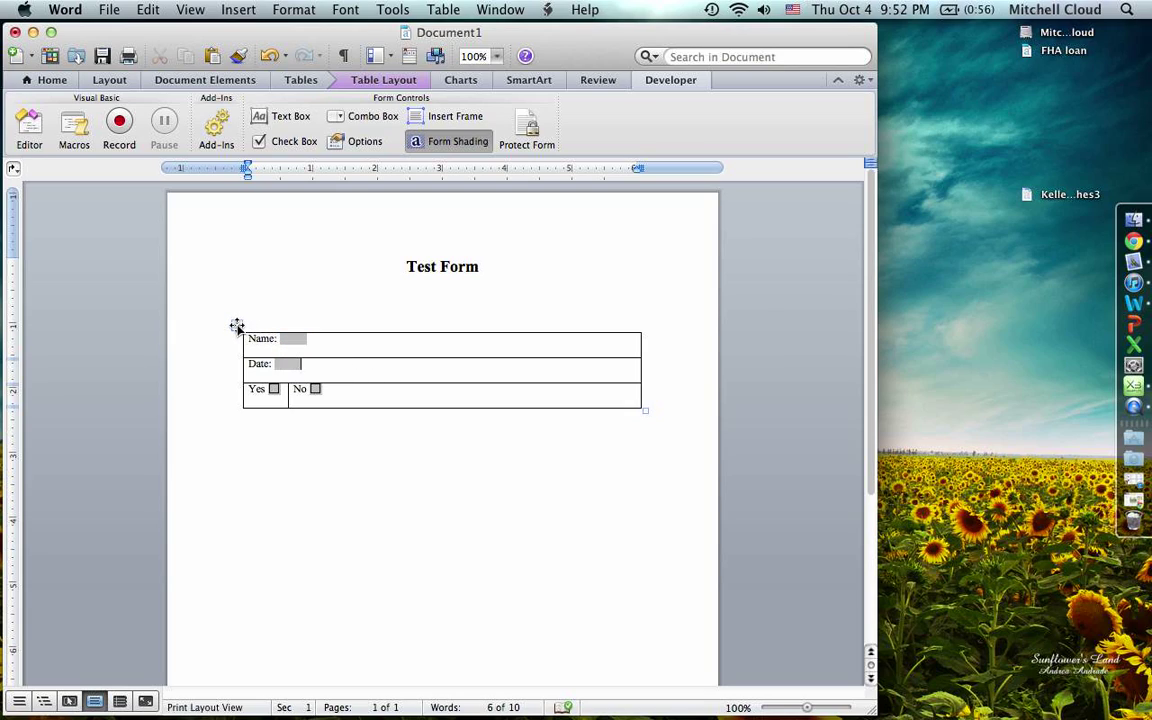
- Strip all borders from the table, then give it a bottom border
click(236, 326)
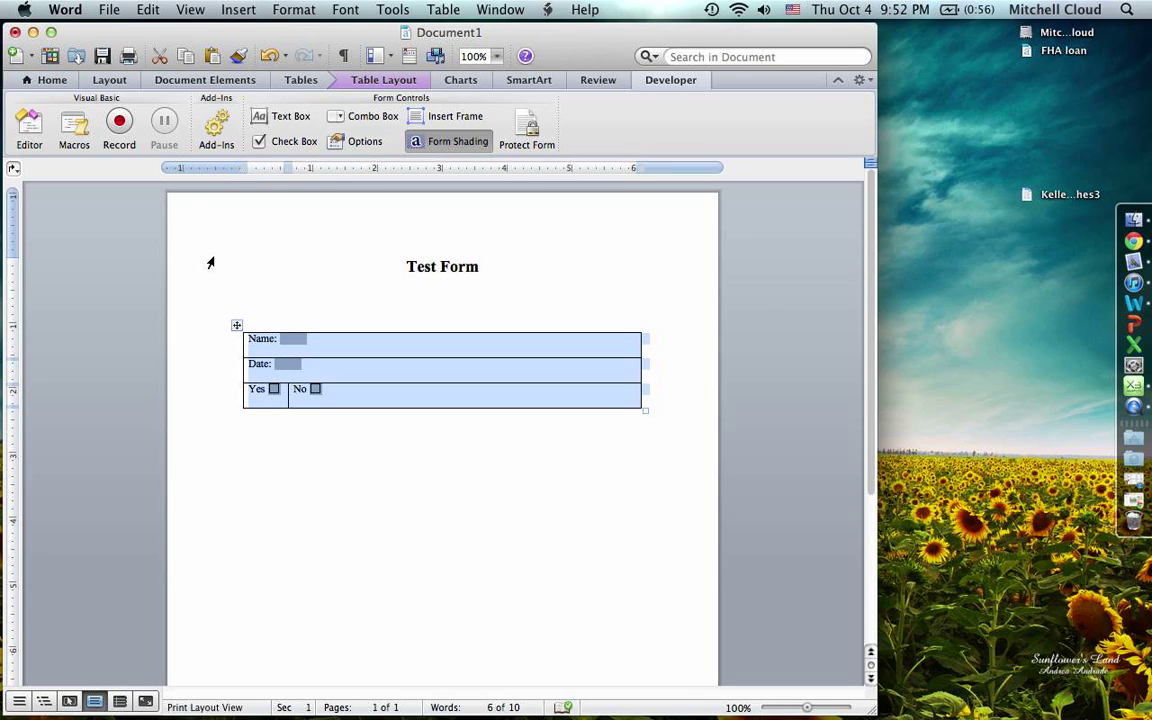
click(50, 80)
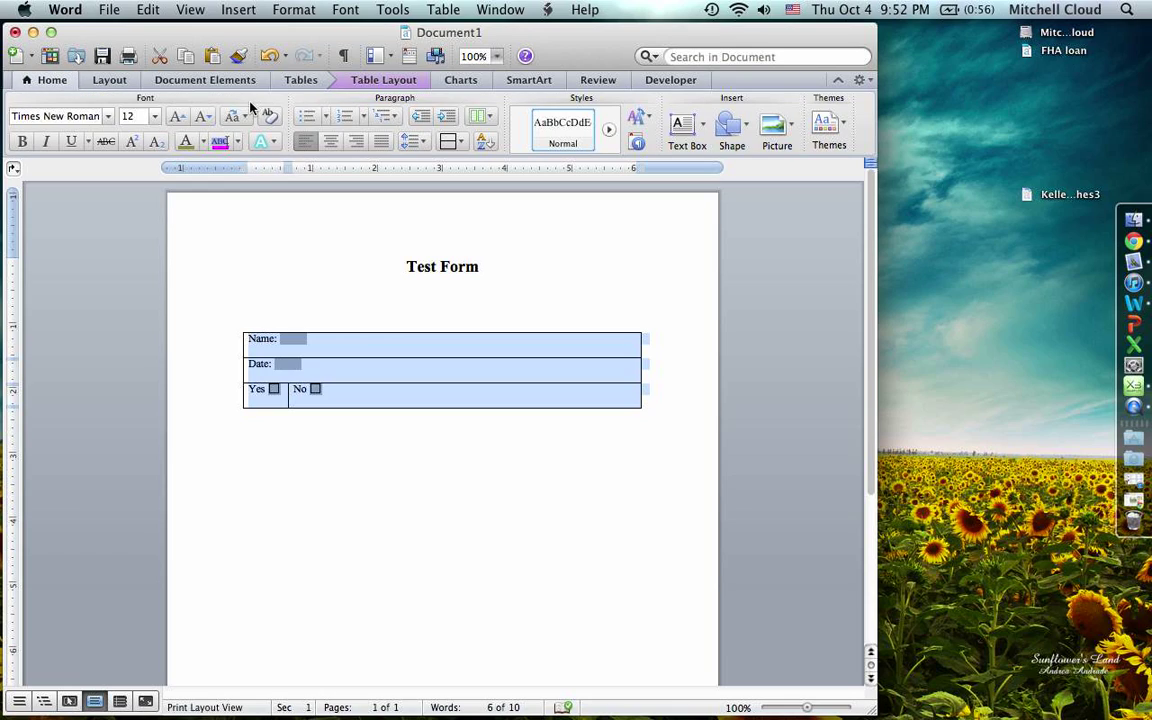
click(460, 141)
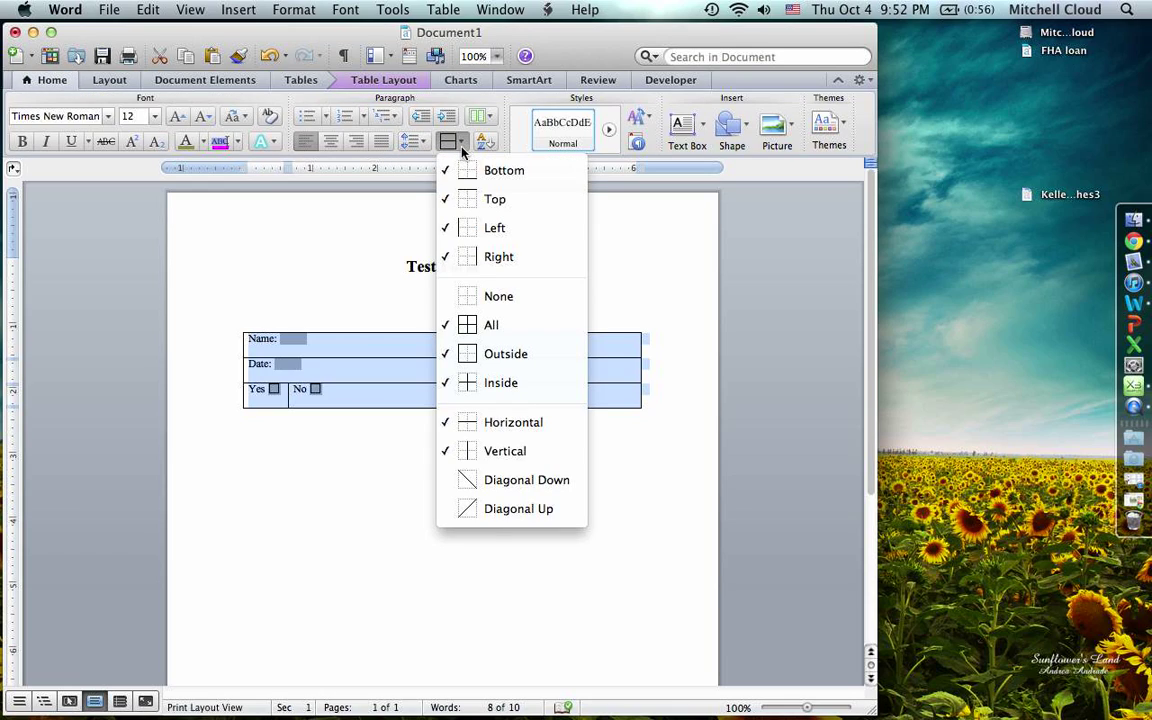
click(478, 298)
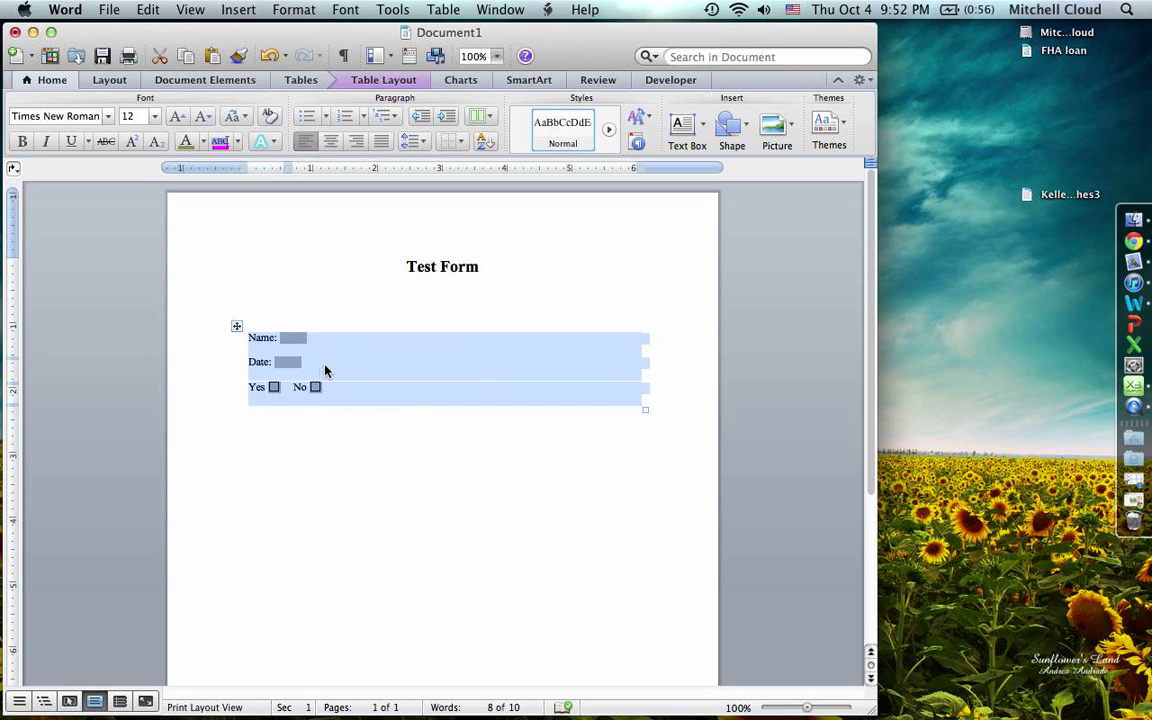
click(456, 141)
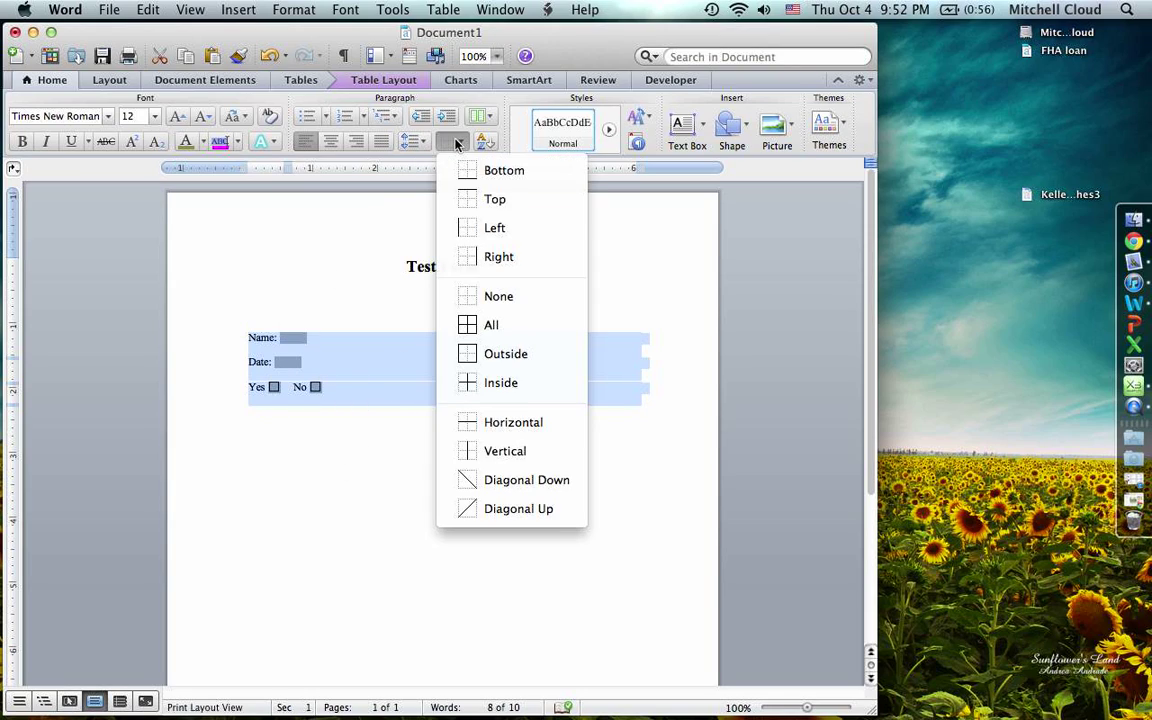
click(504, 171)
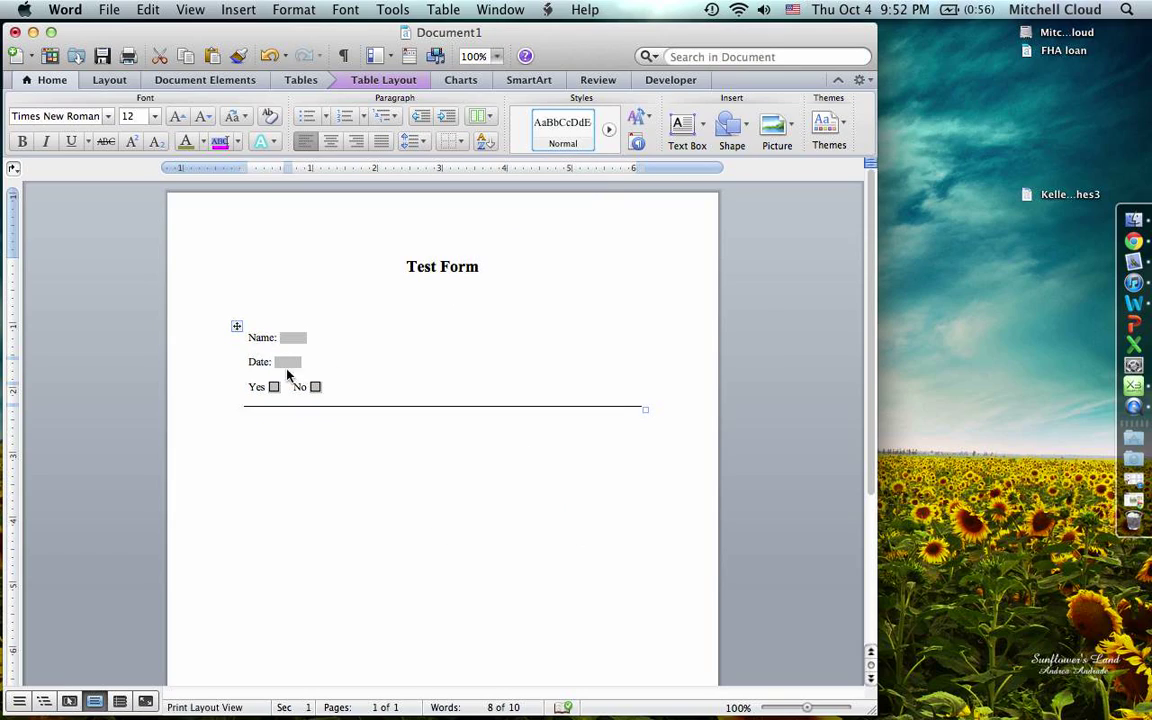
click(247, 412)
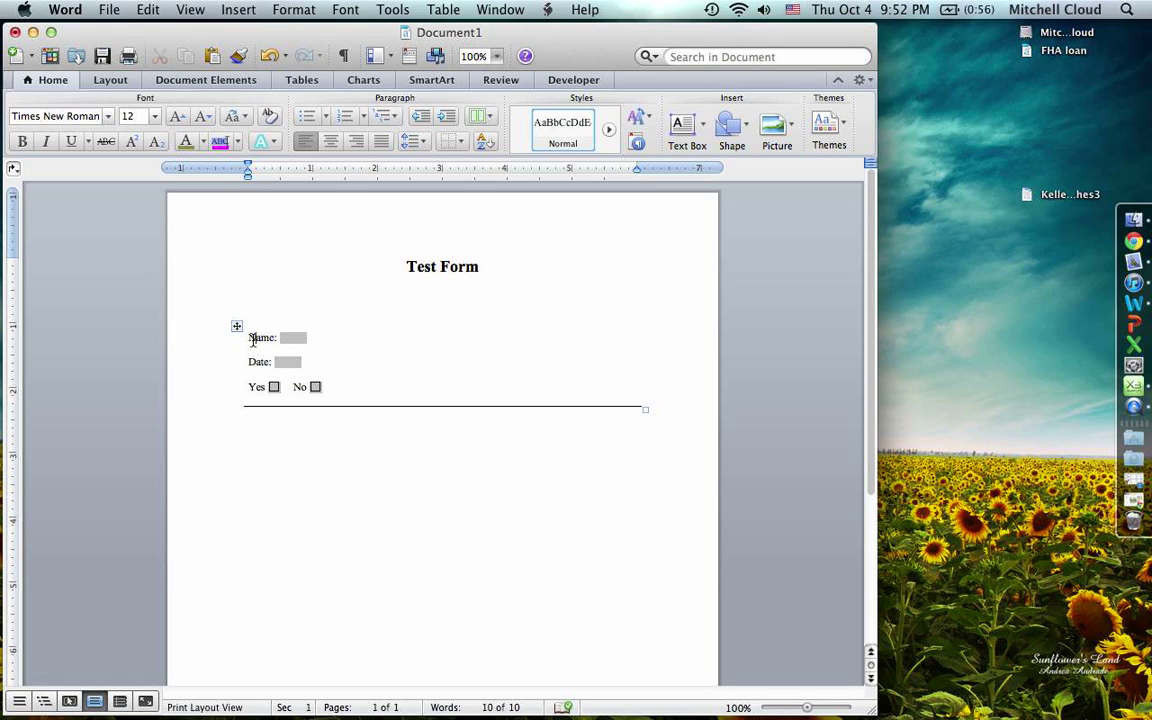
- Add inside borders, remove the vertical line between Yes and No, and move below the table
click(237, 326)
click(455, 145)
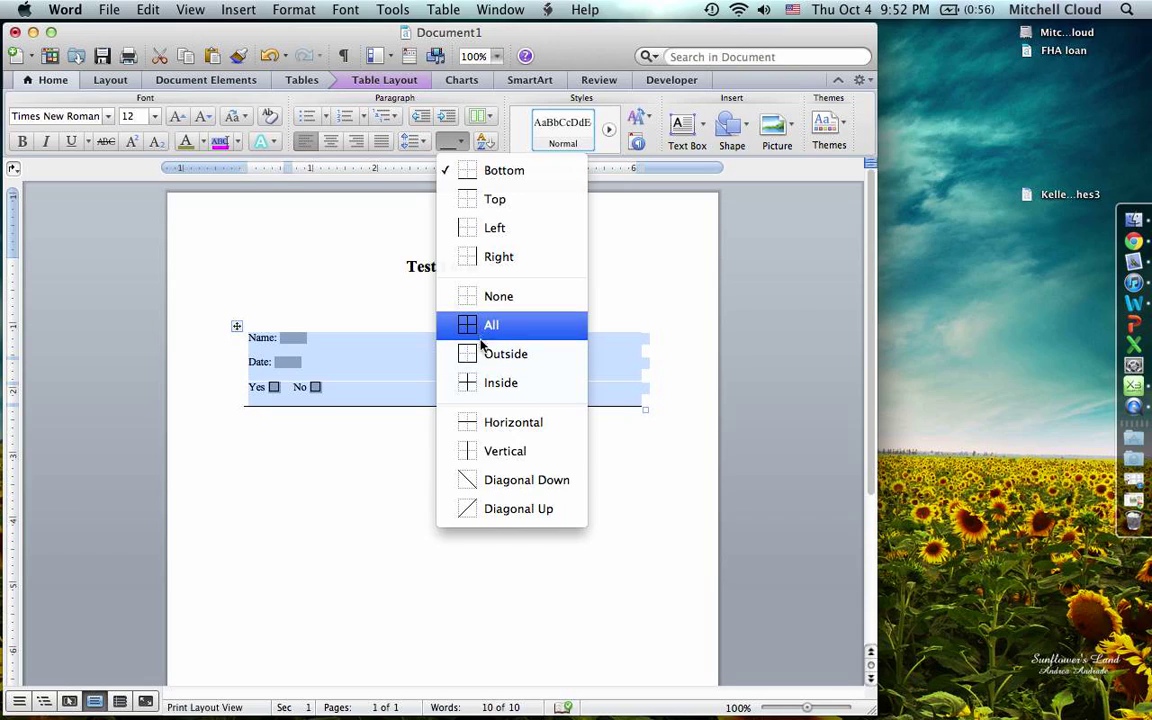
click(487, 385)
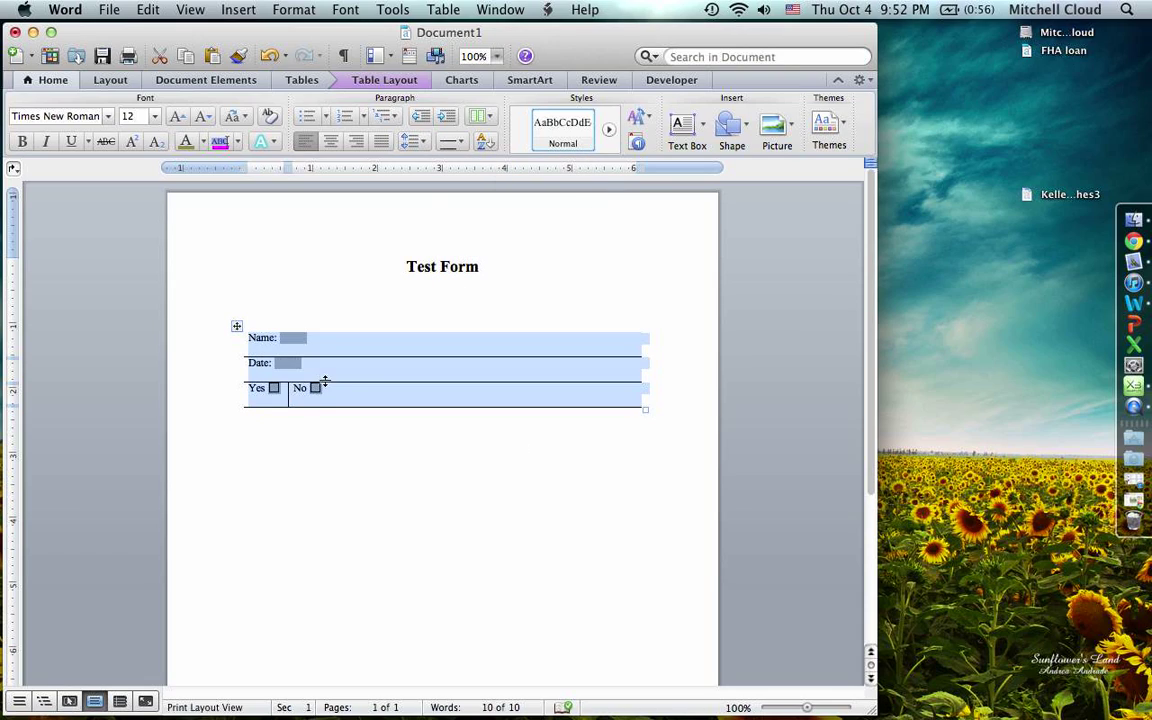
click(289, 398)
drag(327, 391, 275, 391)
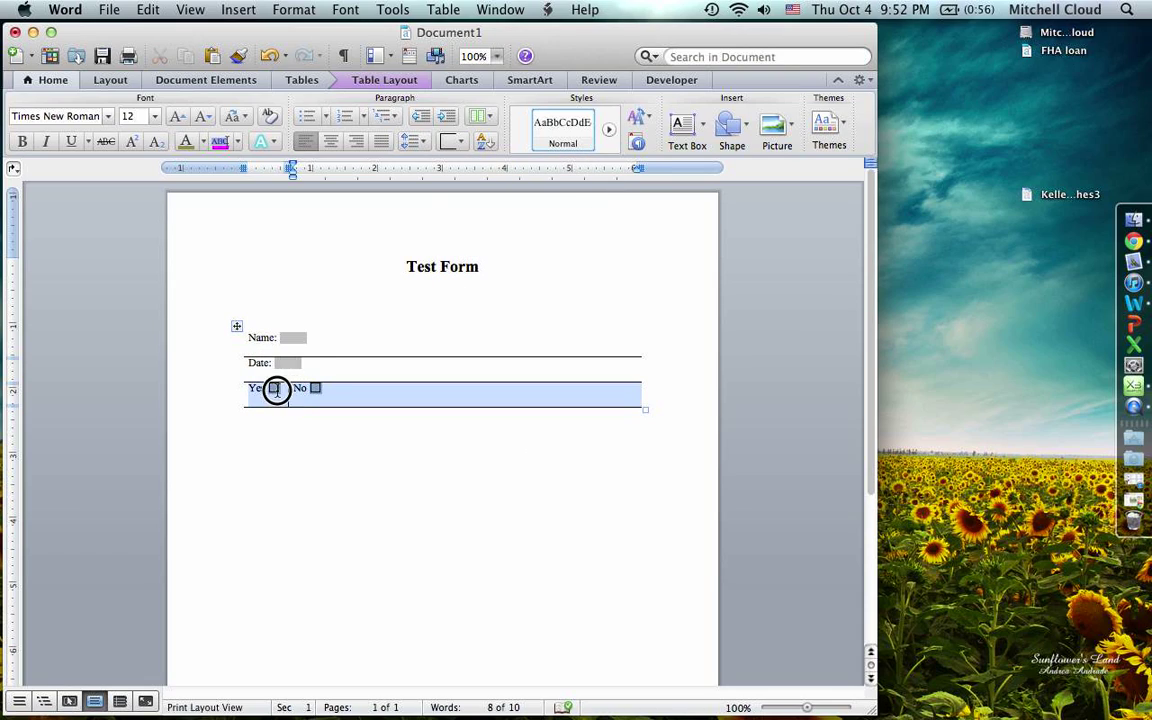
click(446, 148)
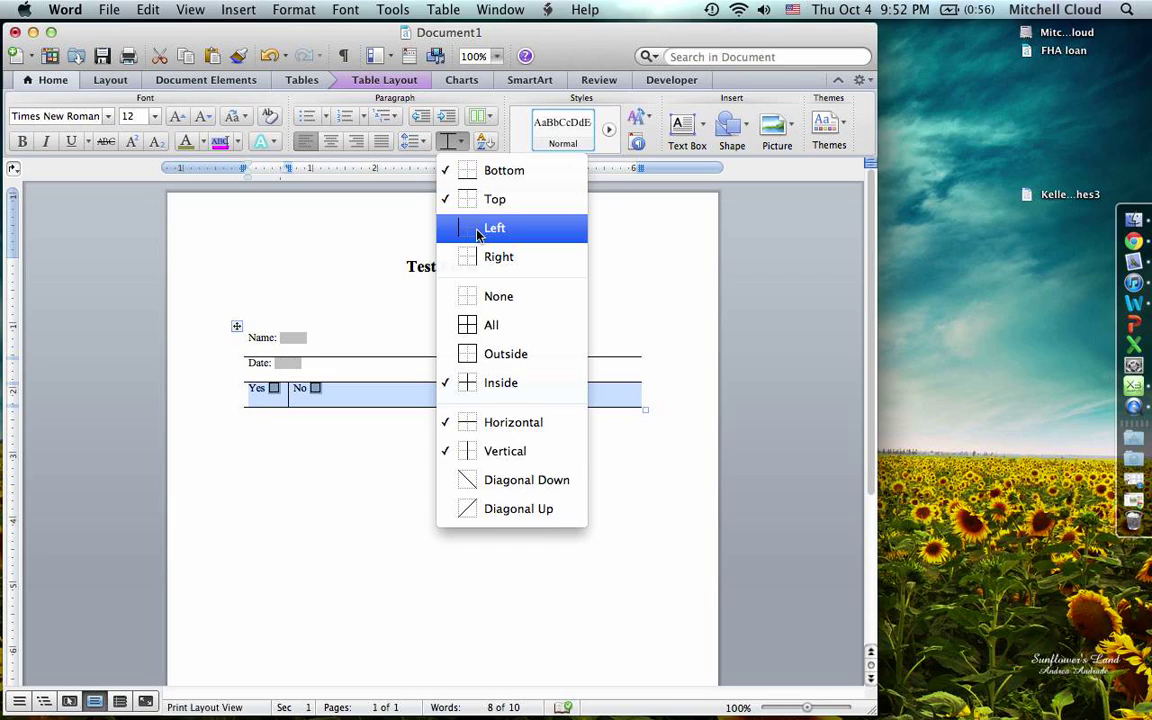
click(478, 452)
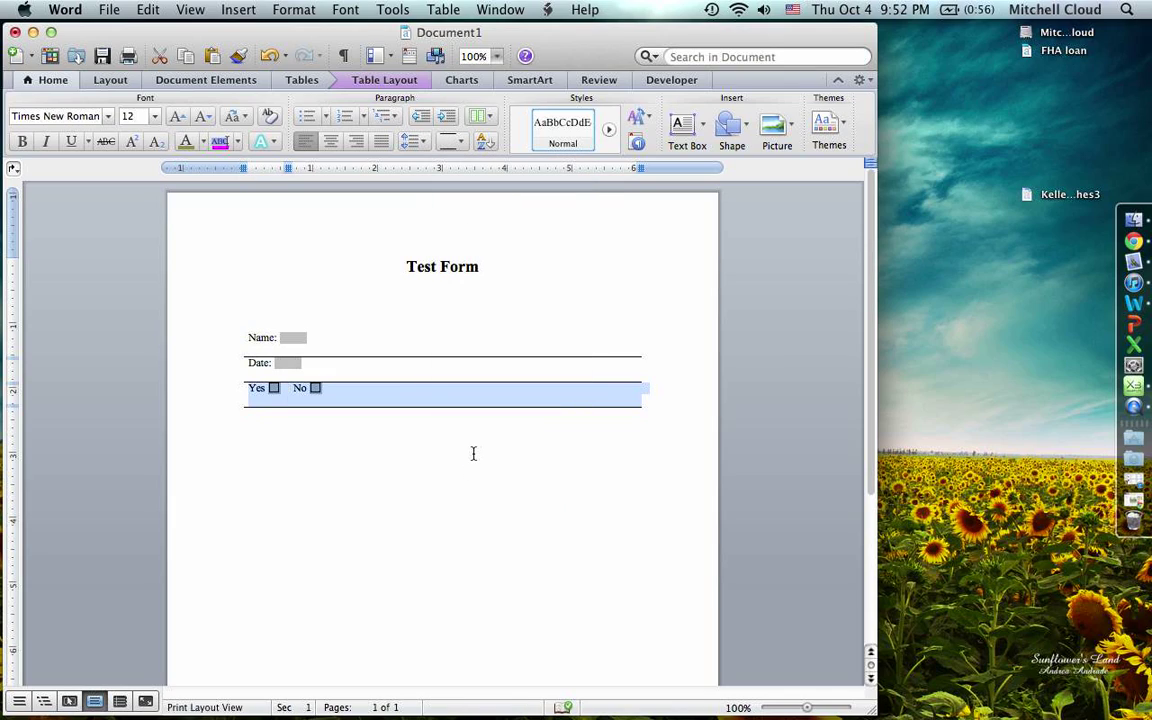
click(422, 395)
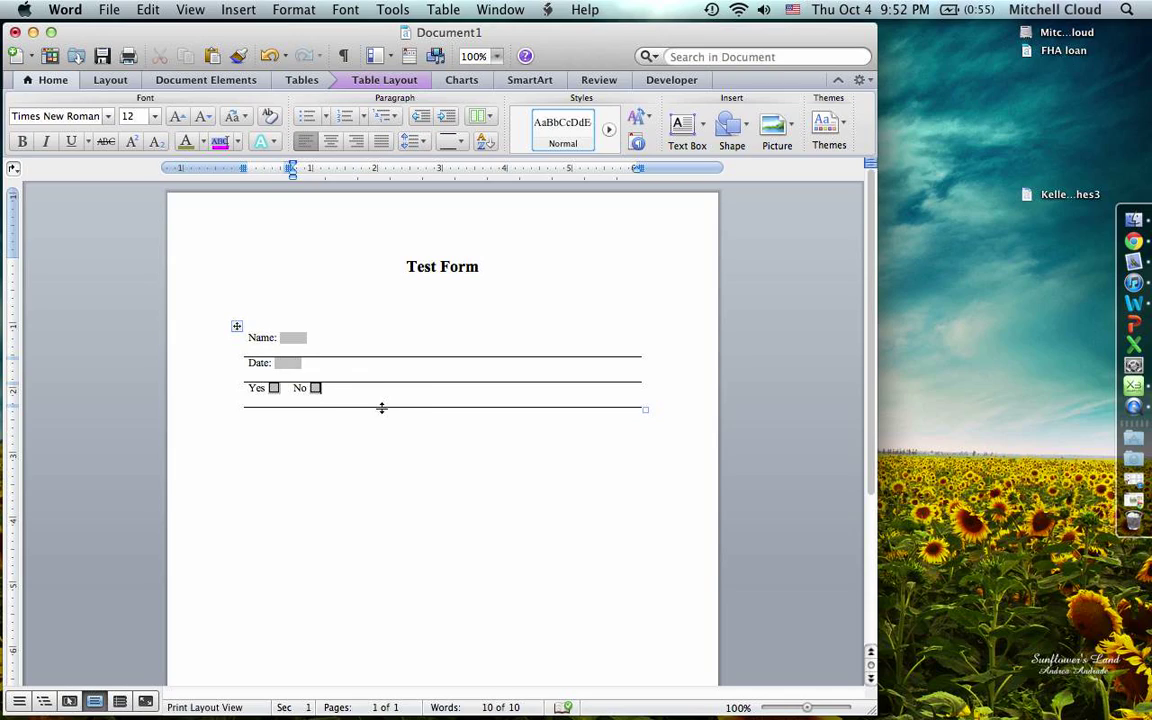
key(Down)
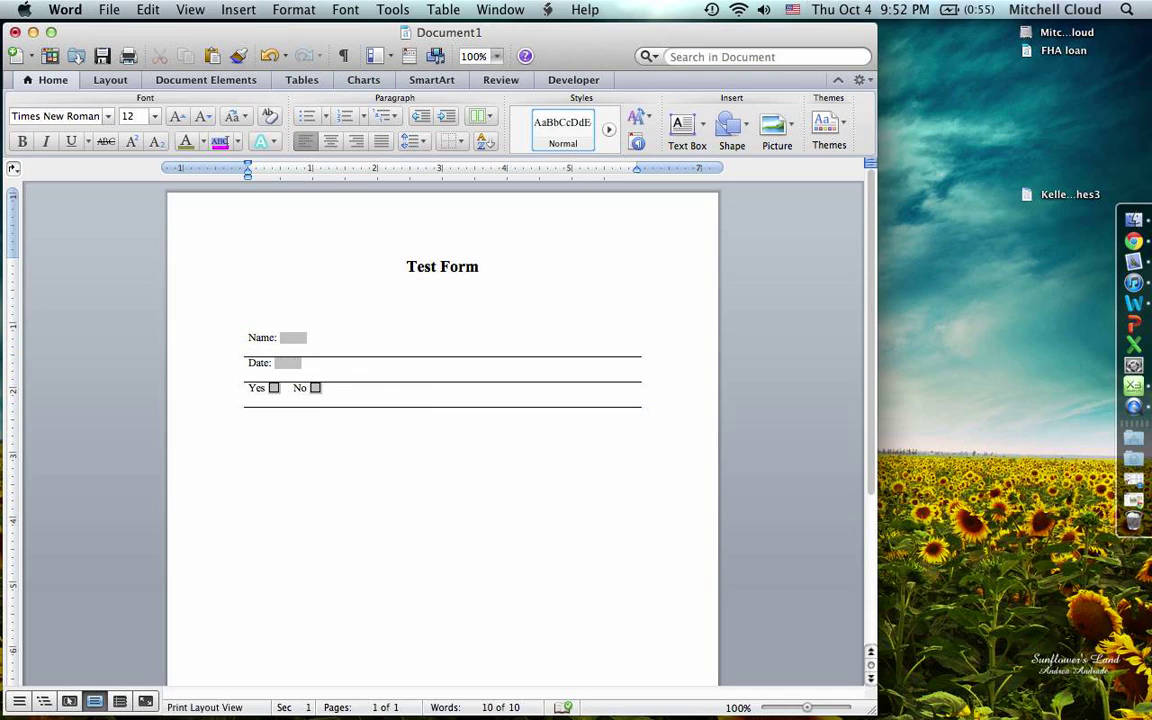
- Insert a drop-down form field below the table with the items Yes, No and Maybe
click(576, 84)
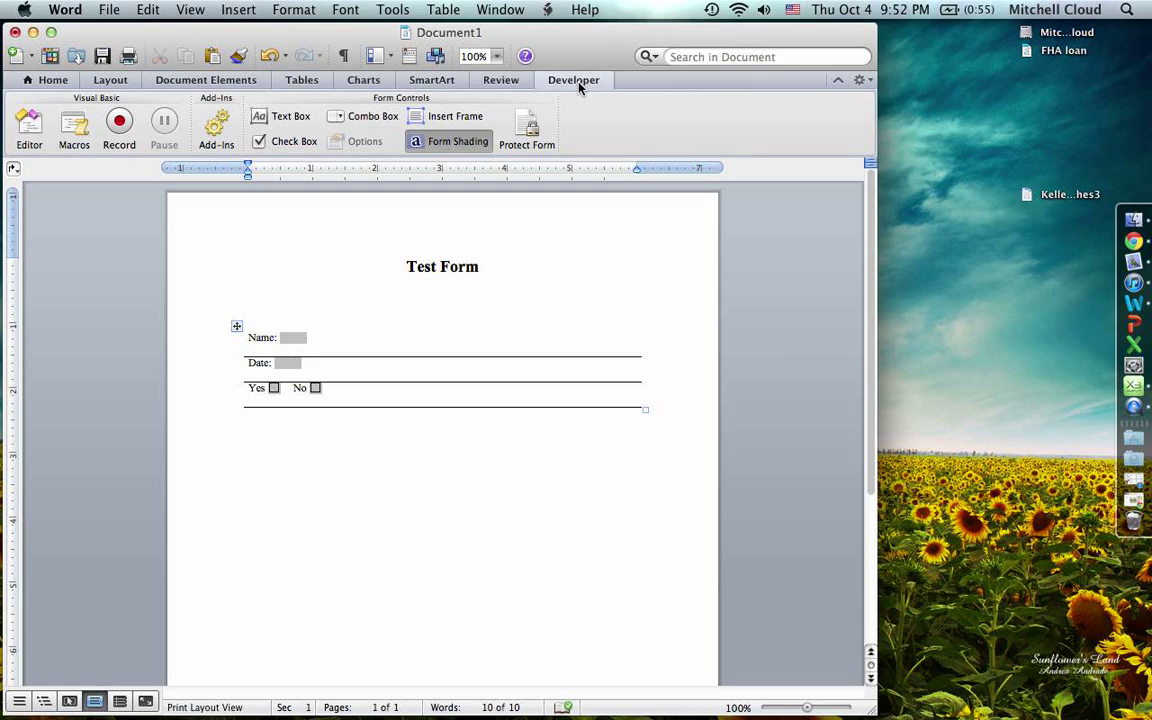
click(351, 120)
click(264, 442)
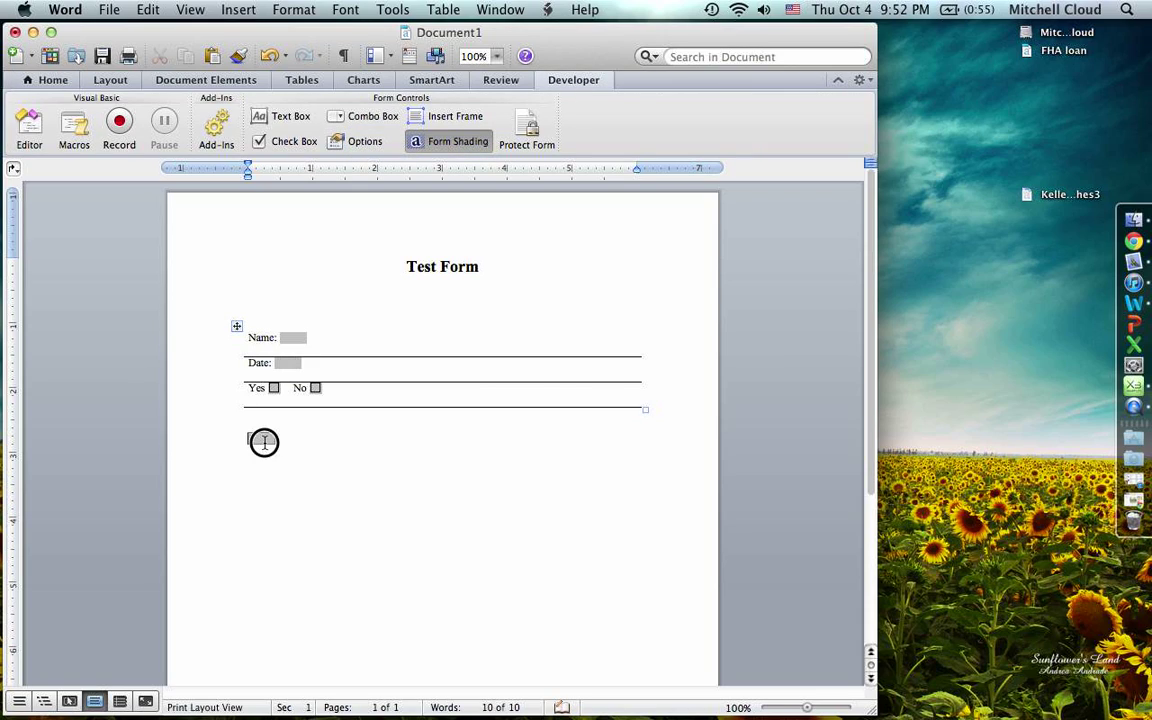
double_click(262, 440)
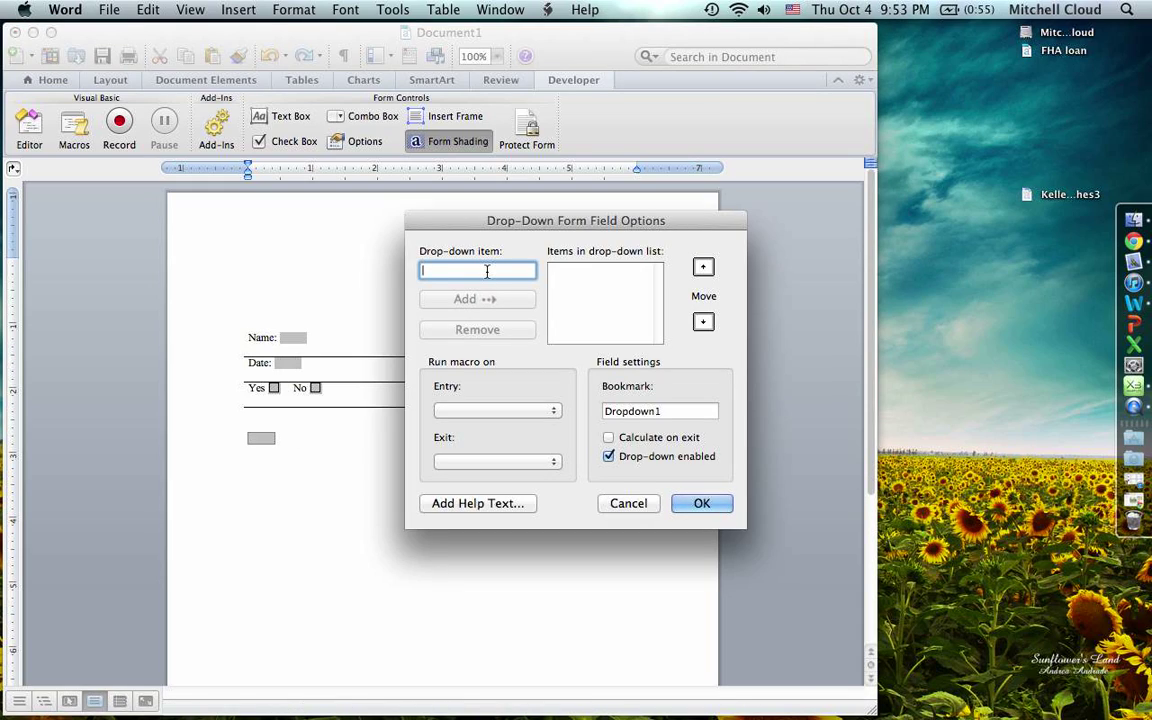
text(Yes)
click(489, 299)
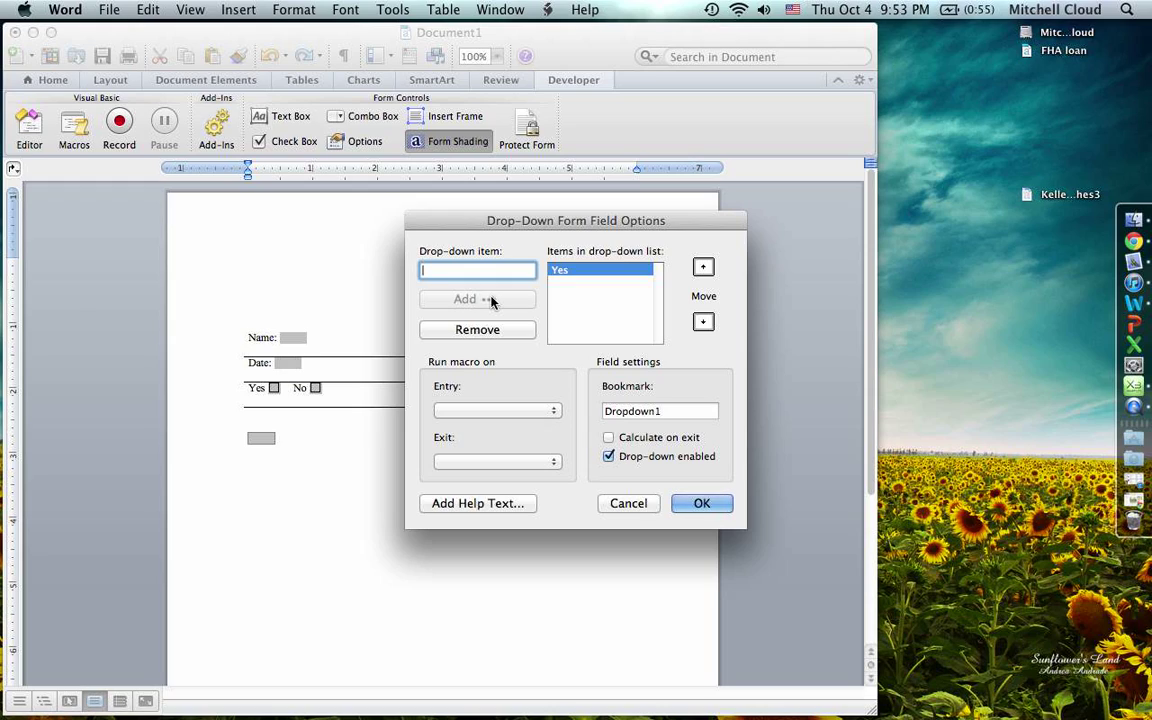
text(No)
click(491, 300)
text(Ma)
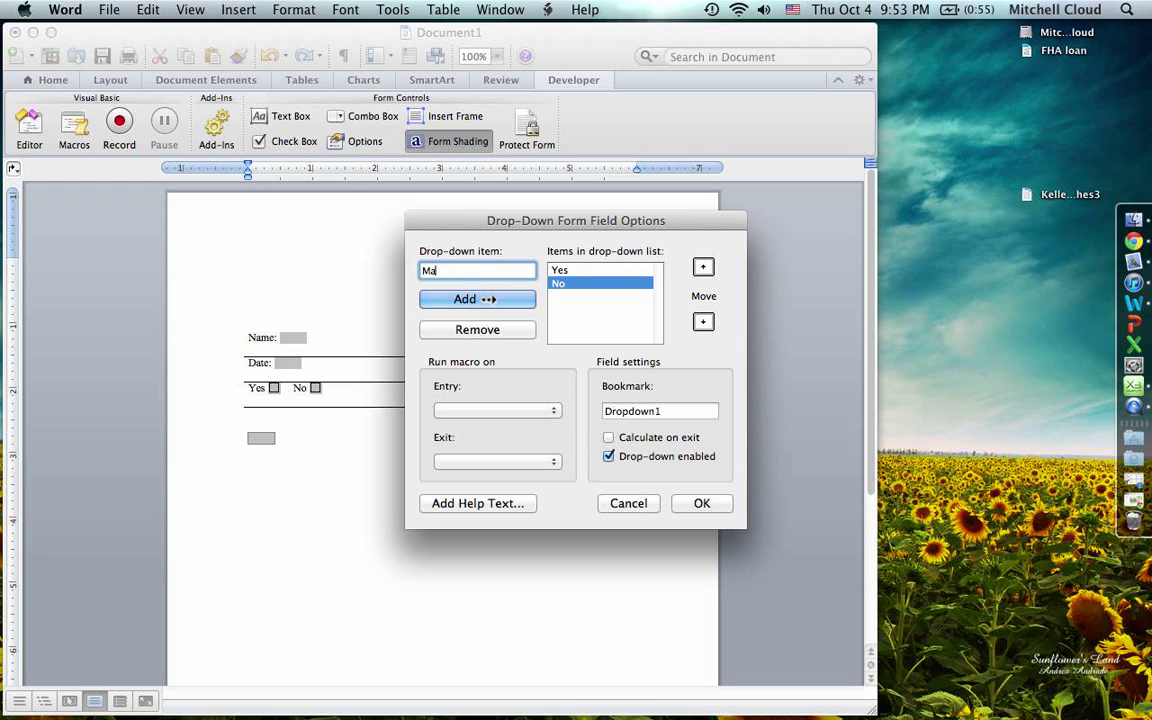
text(ybe)
click(468, 300)
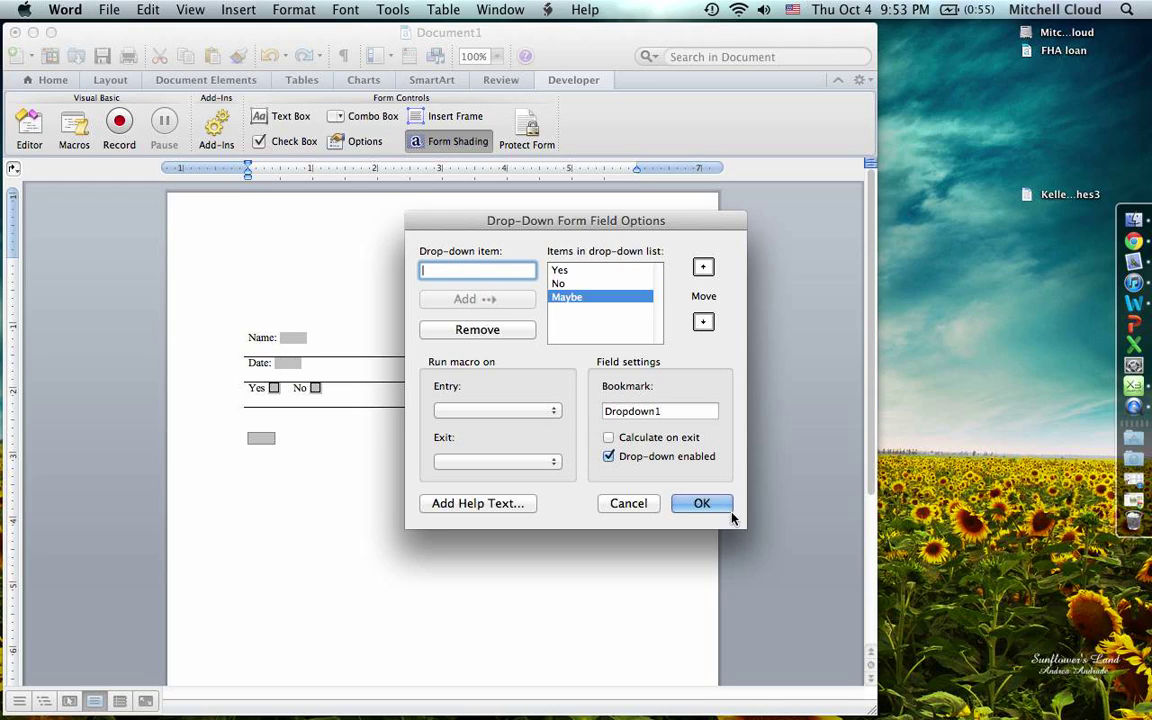
click(702, 503)
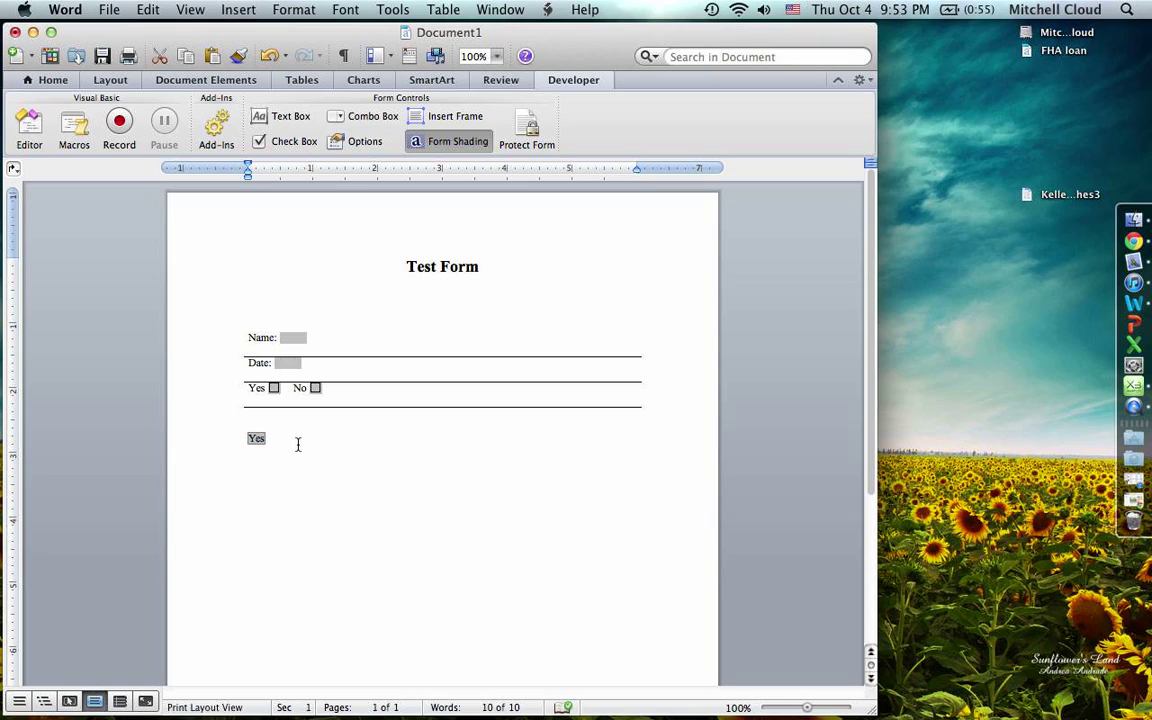
- Undo the stray 'd' typed into the Name field so it is blank again
click(322, 388)
click(289, 336)
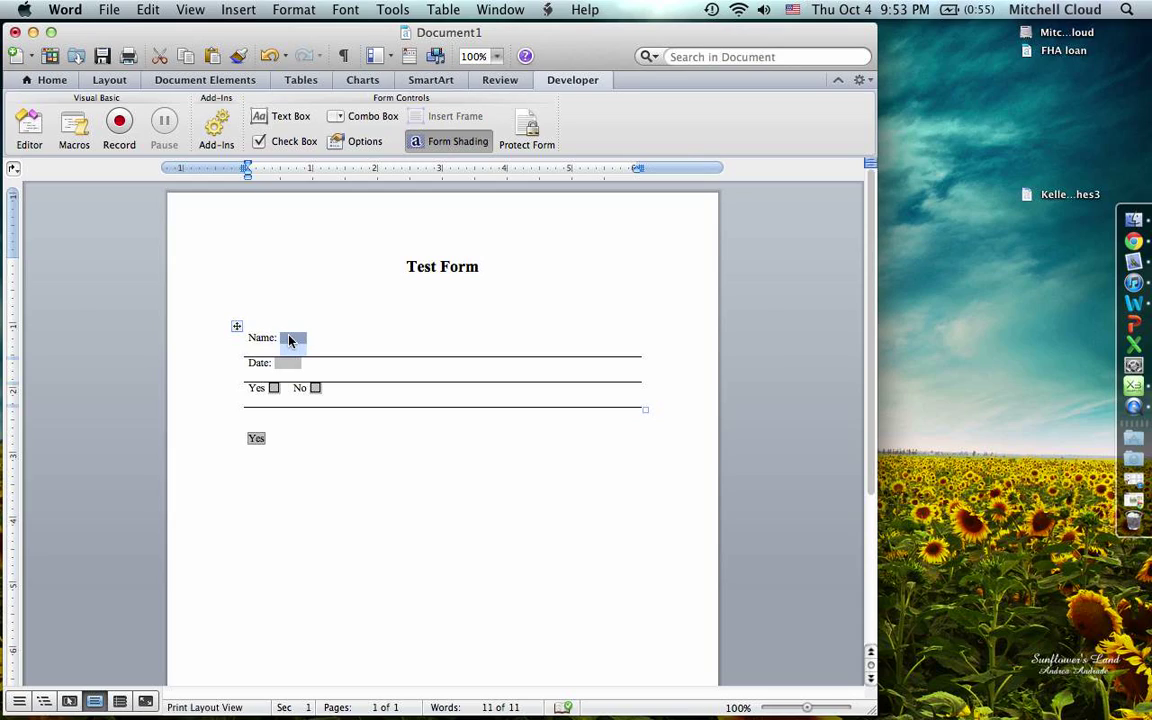
text(dkjdkjf)
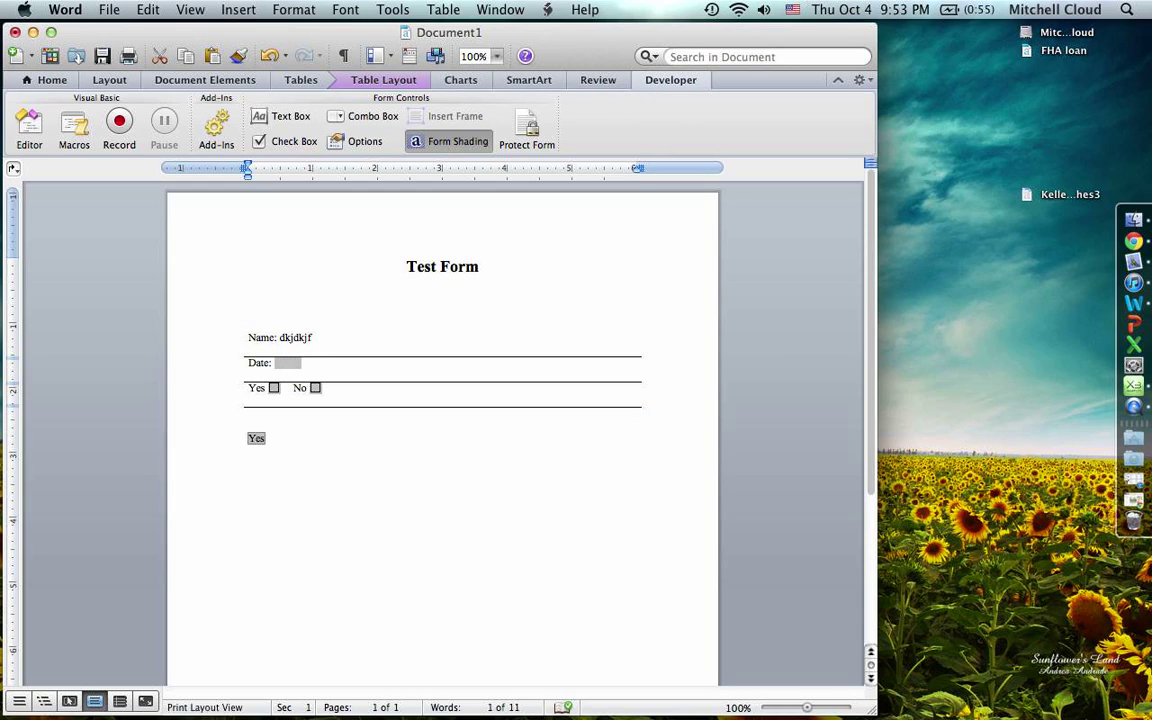
click(450, 395)
click(326, 336)
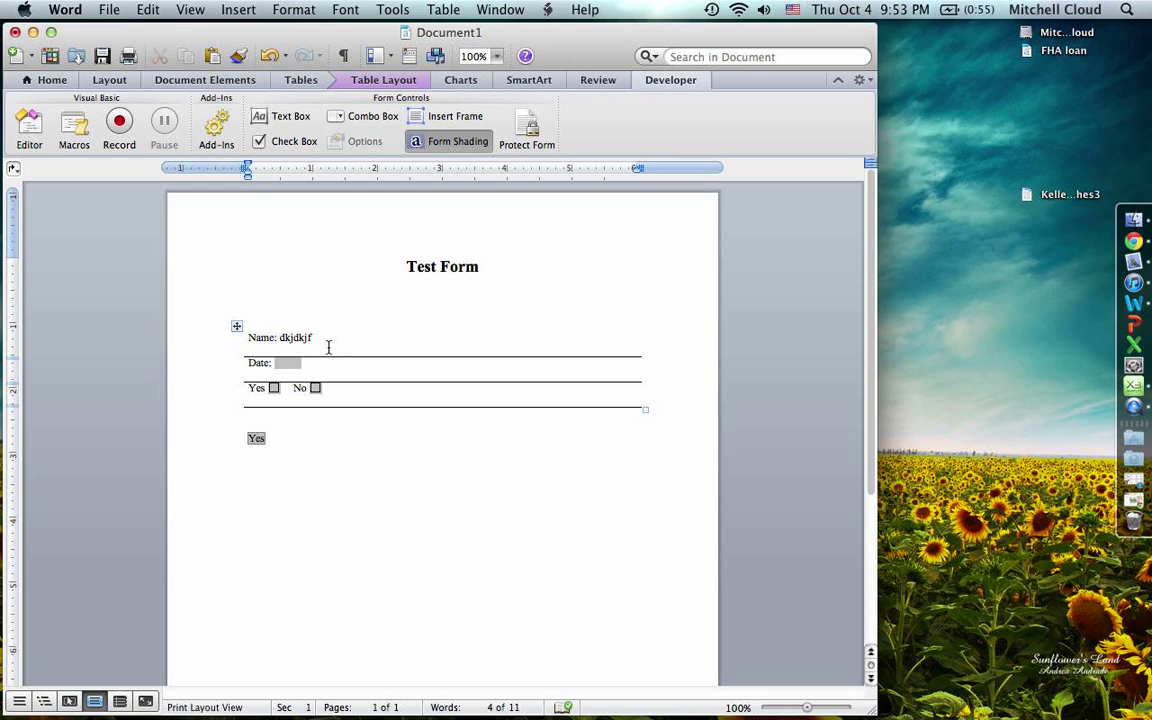
key(super+z)
click(285, 363)
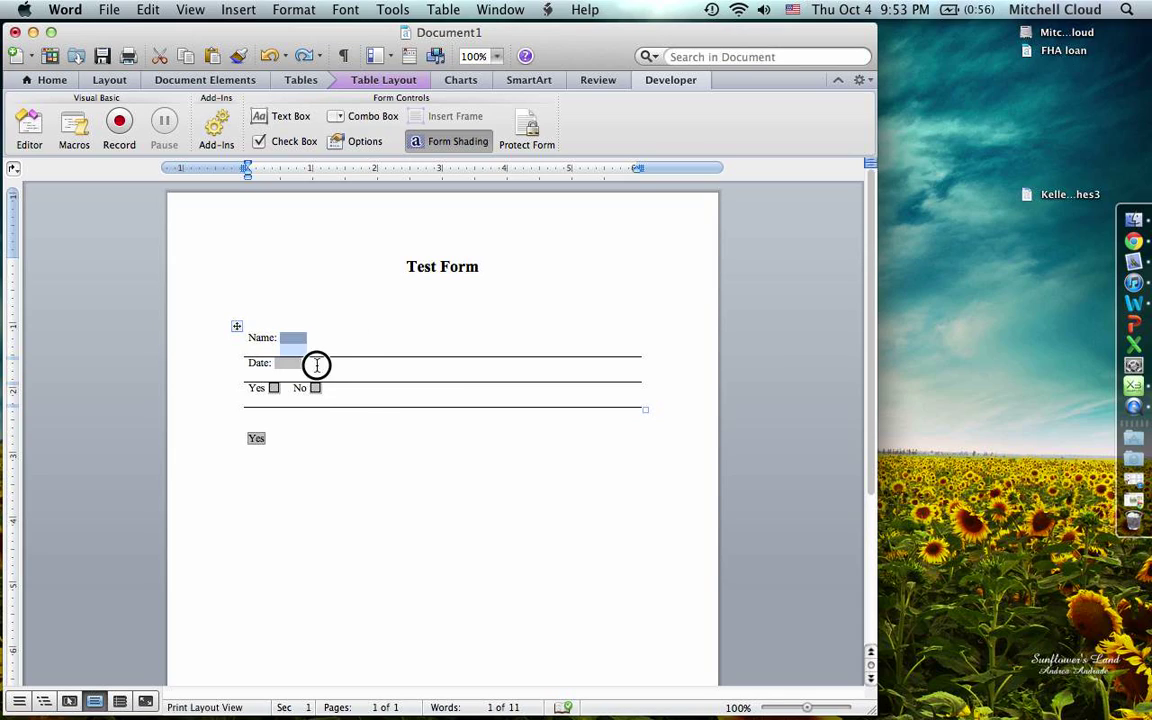
- Protect the form, then enter a test name and the date 10/4/12
click(533, 130)
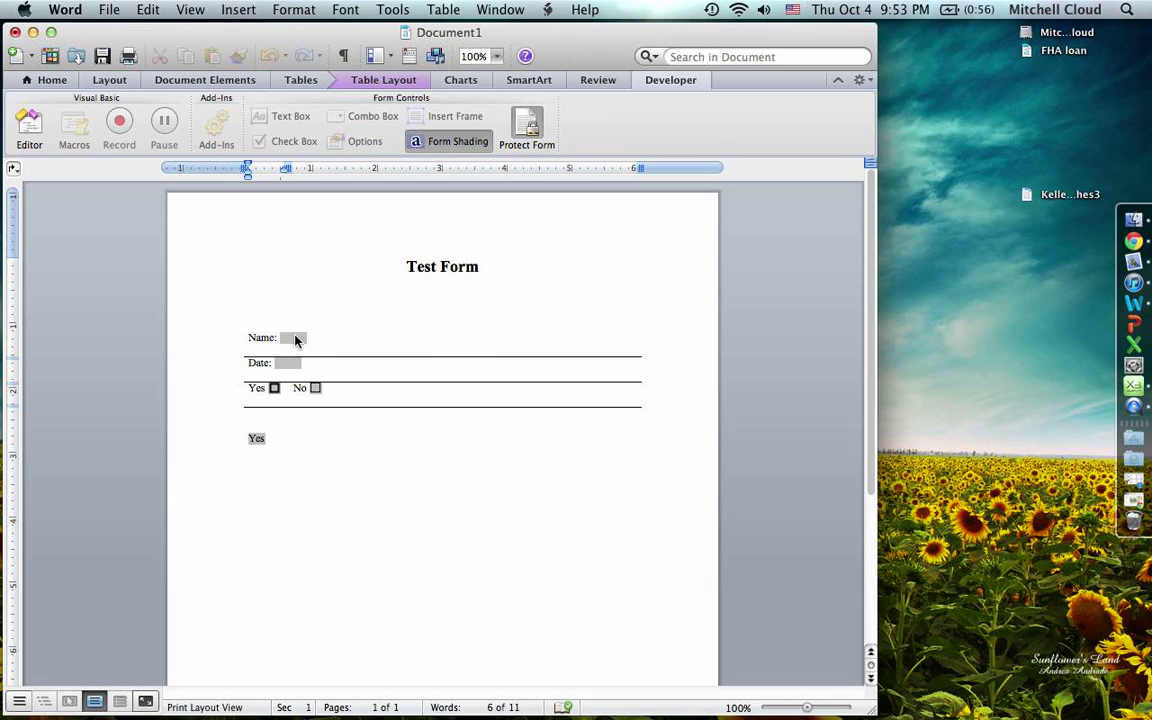
click(295, 339)
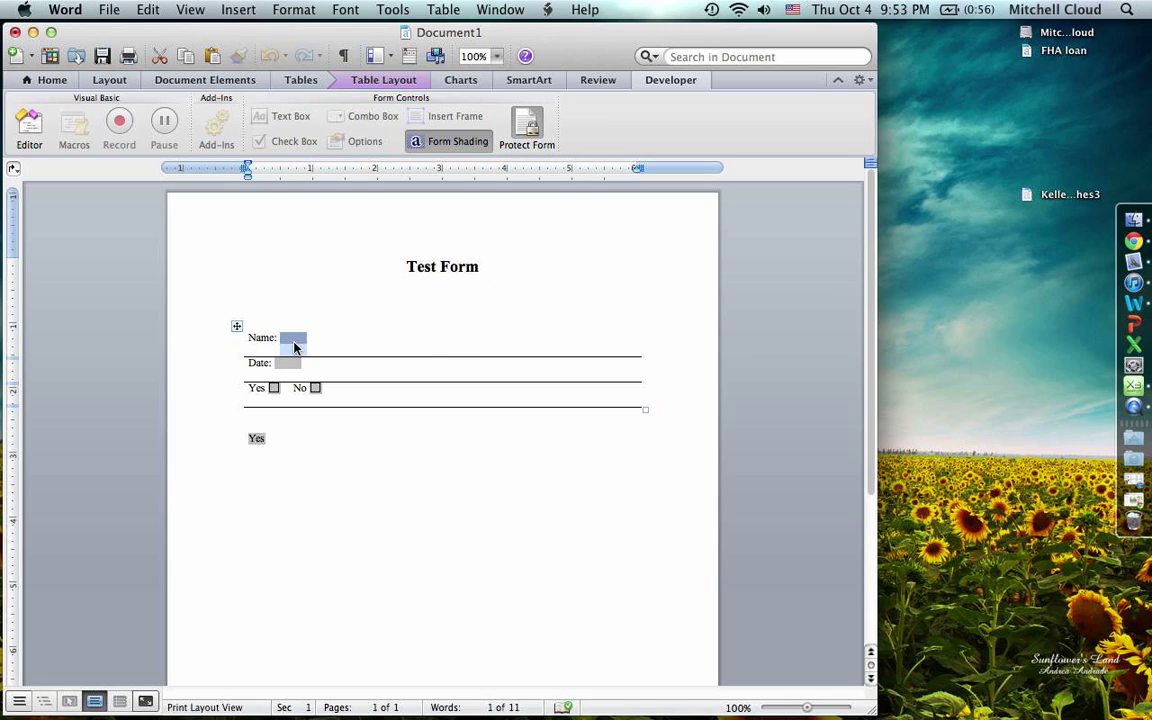
key(BackSpace)
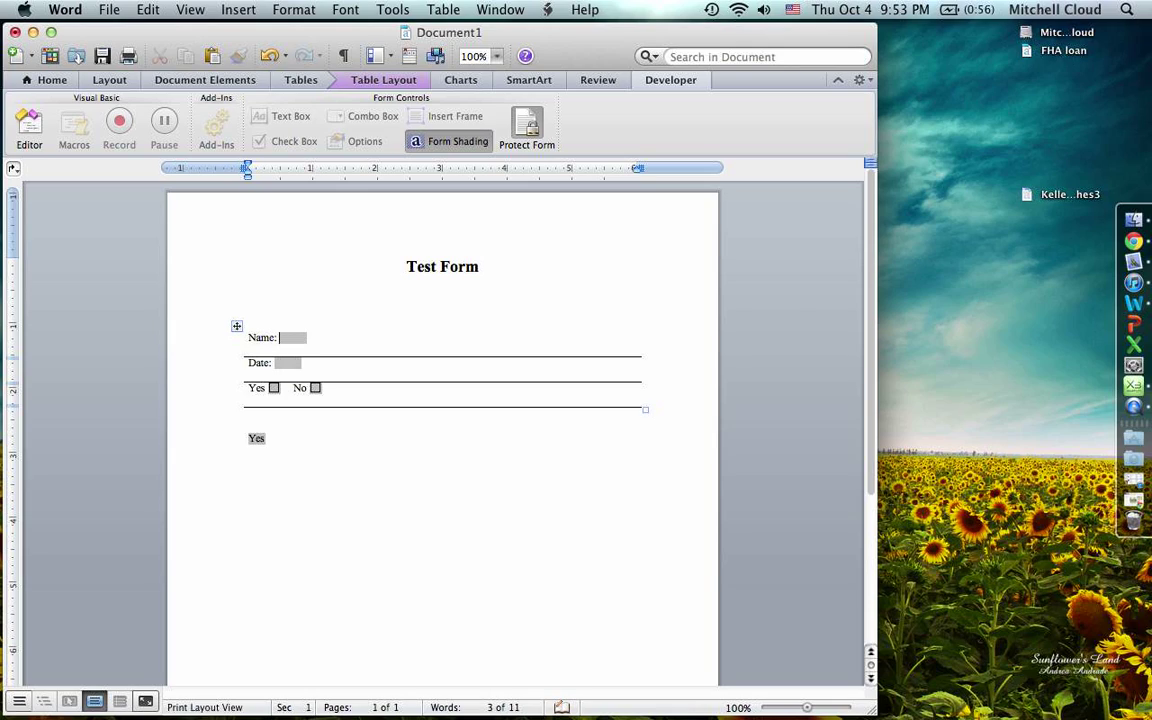
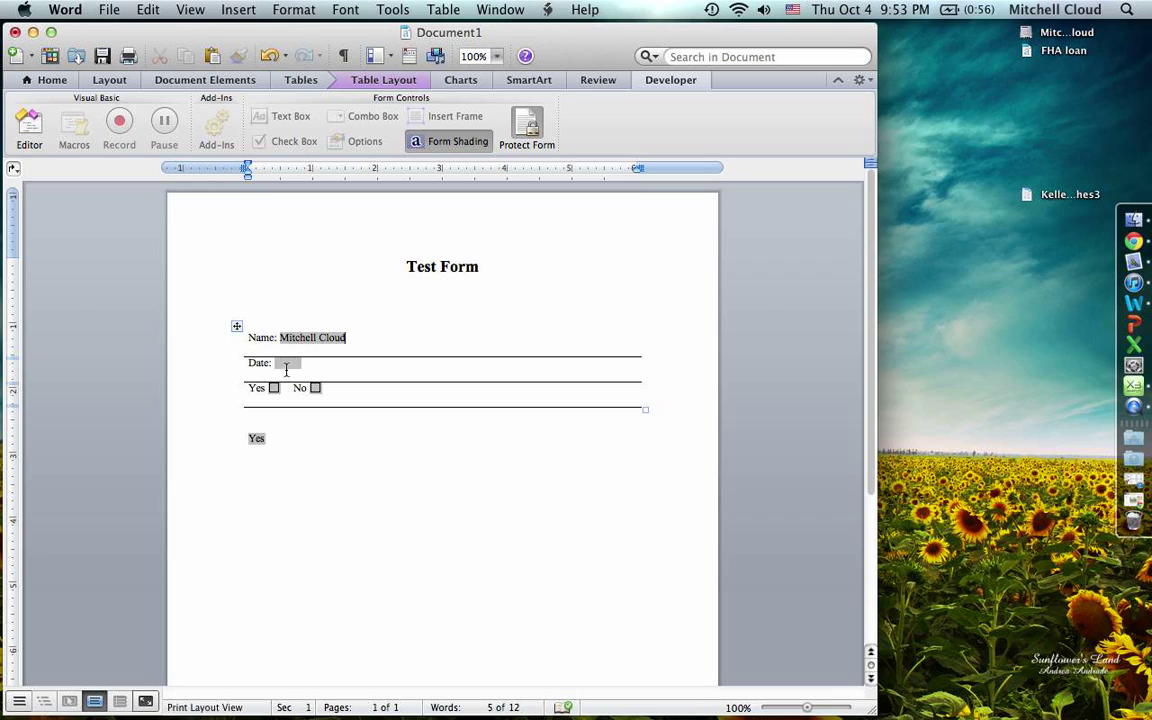
click(286, 366)
text(10/4/12)
- Leave only the No check box ticked and choose Maybe in the drop-down
click(273, 388)
click(315, 388)
click(273, 388)
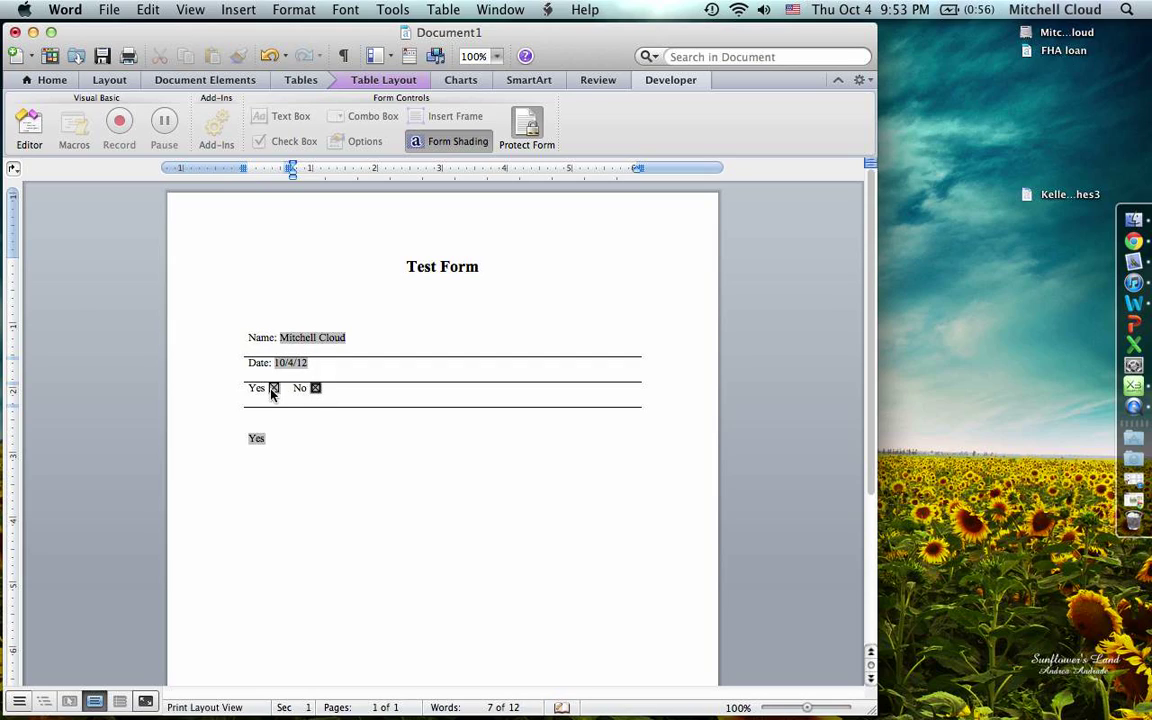
click(257, 440)
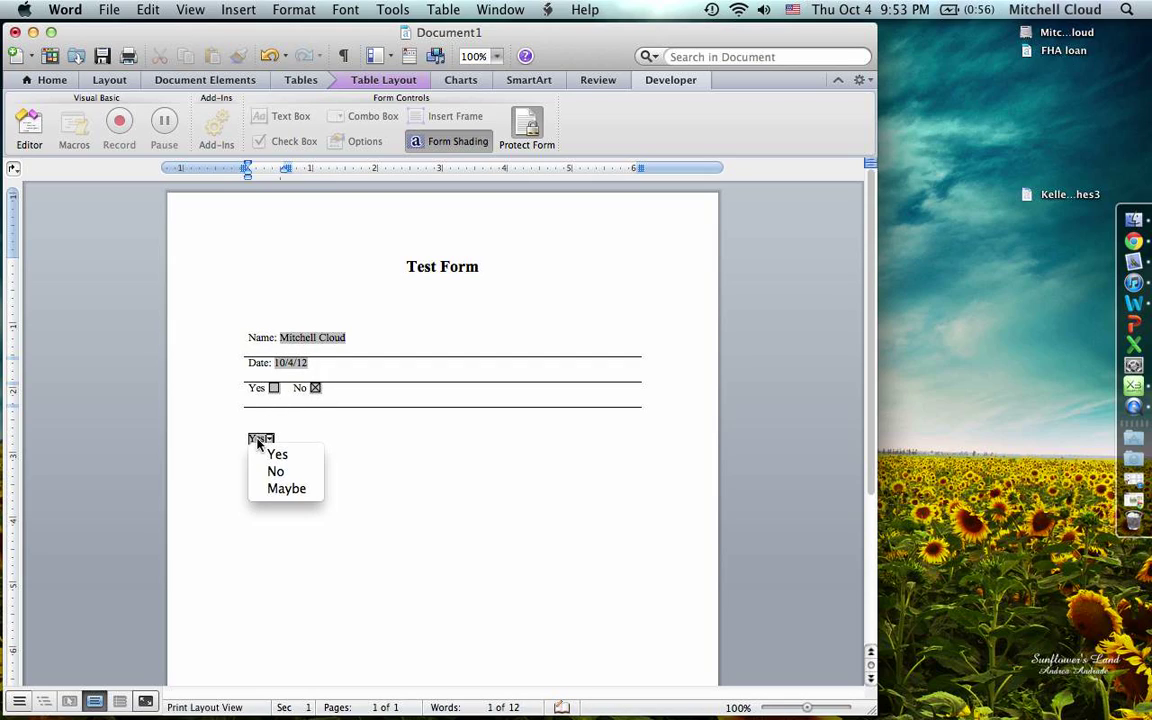
click(287, 489)
click(321, 440)
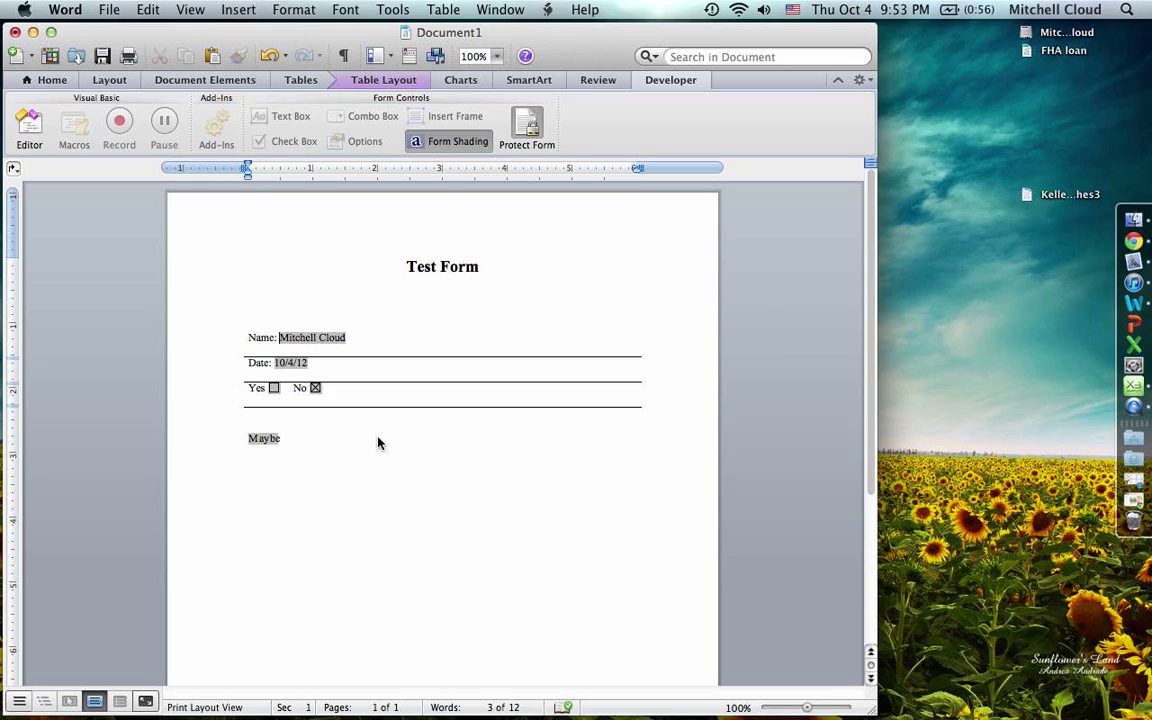
- Set the drop-down back to Yes, untick No, clear Date and Name, then begin Save As
click(524, 130)
click(266, 443)
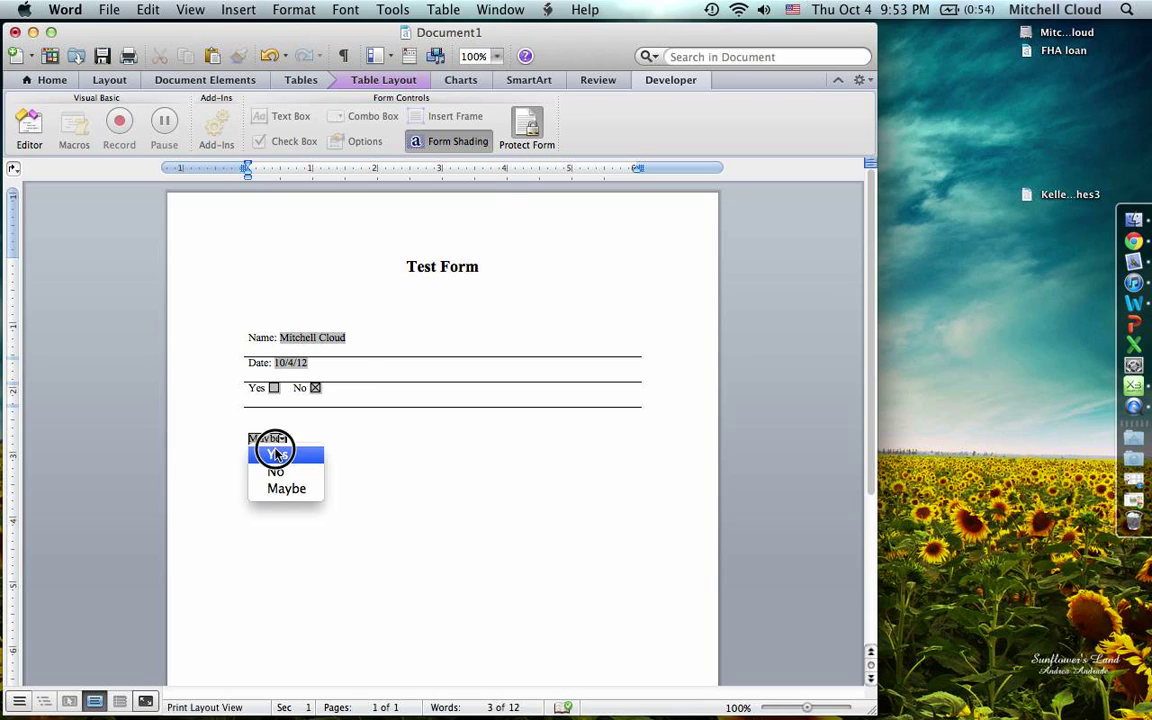
click(273, 453)
click(316, 389)
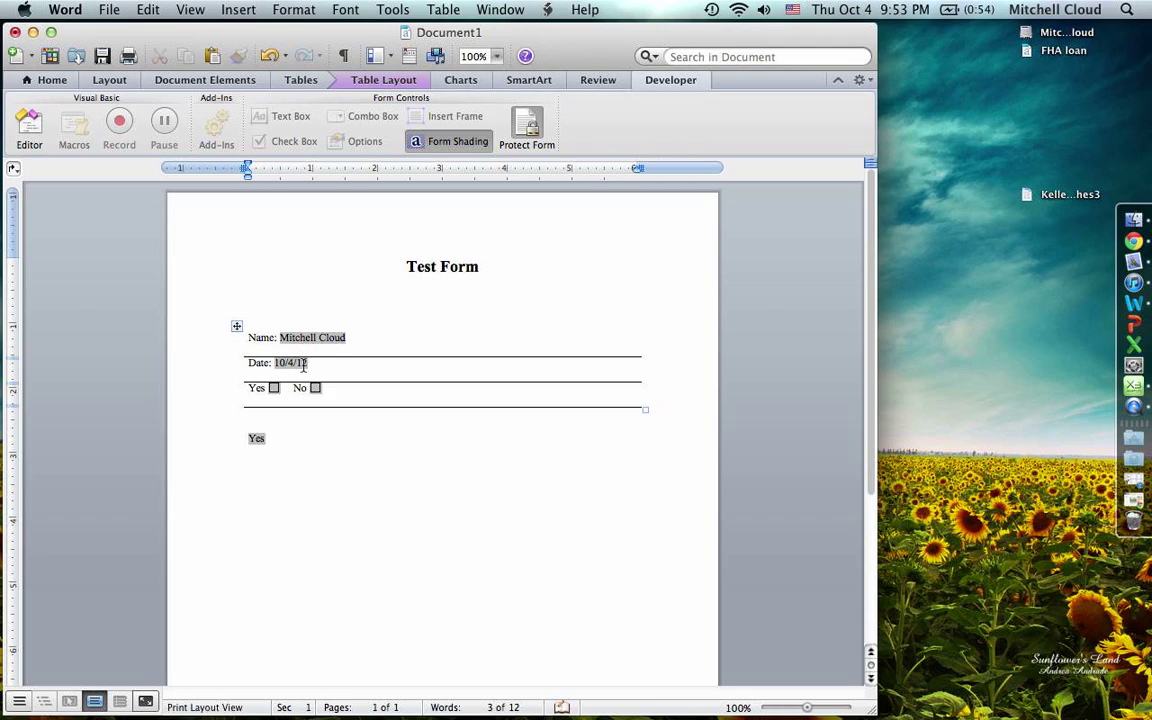
key(BackSpace)
key(BackSpace)
key(BackSpace)
key(BackSpace)
key(BackSpace)
key(BackSpace)
key(Up)
key(End)
key(BackSpace)
key(BackSpace)
key(BackSpace)
key(BackSpace)
key(BackSpace)
key(BackSpace)
key(BackSpace)
key(BackSpace)
key(BackSpace)
key(BackSpace)
key(BackSpace)
key(BackSpace)
key(BackSpace)
key(BackSpace)
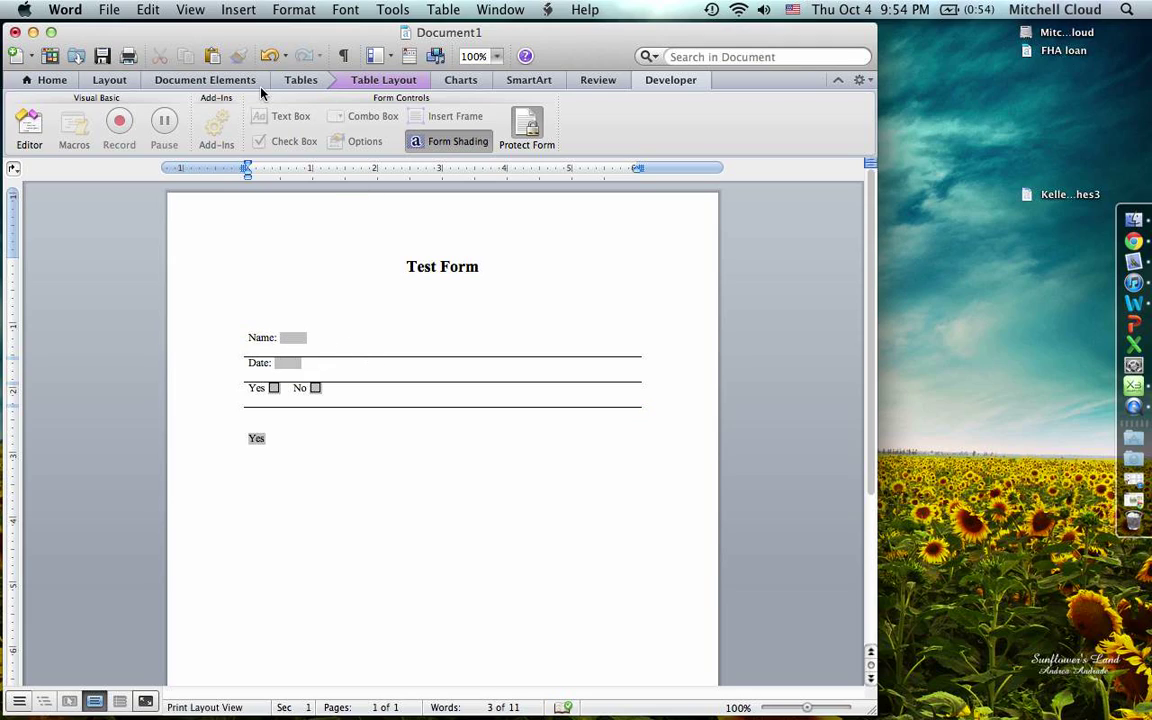
key(super+s)
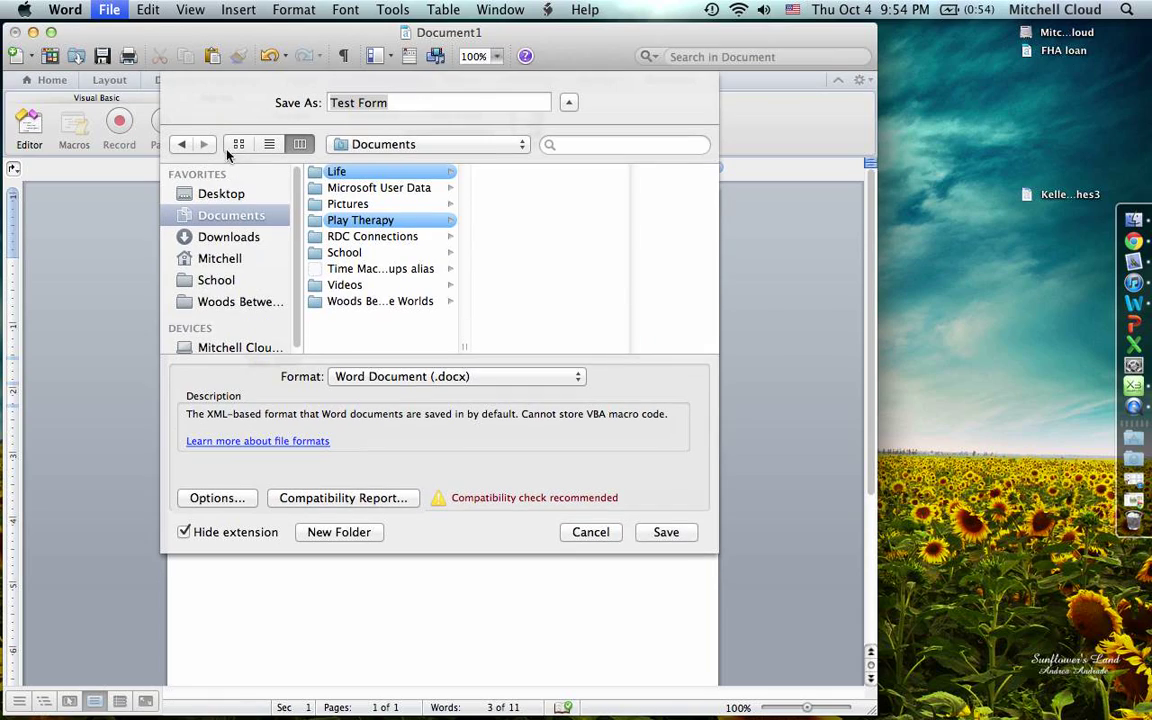
- Save the form as Test Form on the Desktop and quit Word
click(212, 190)
key(Return)
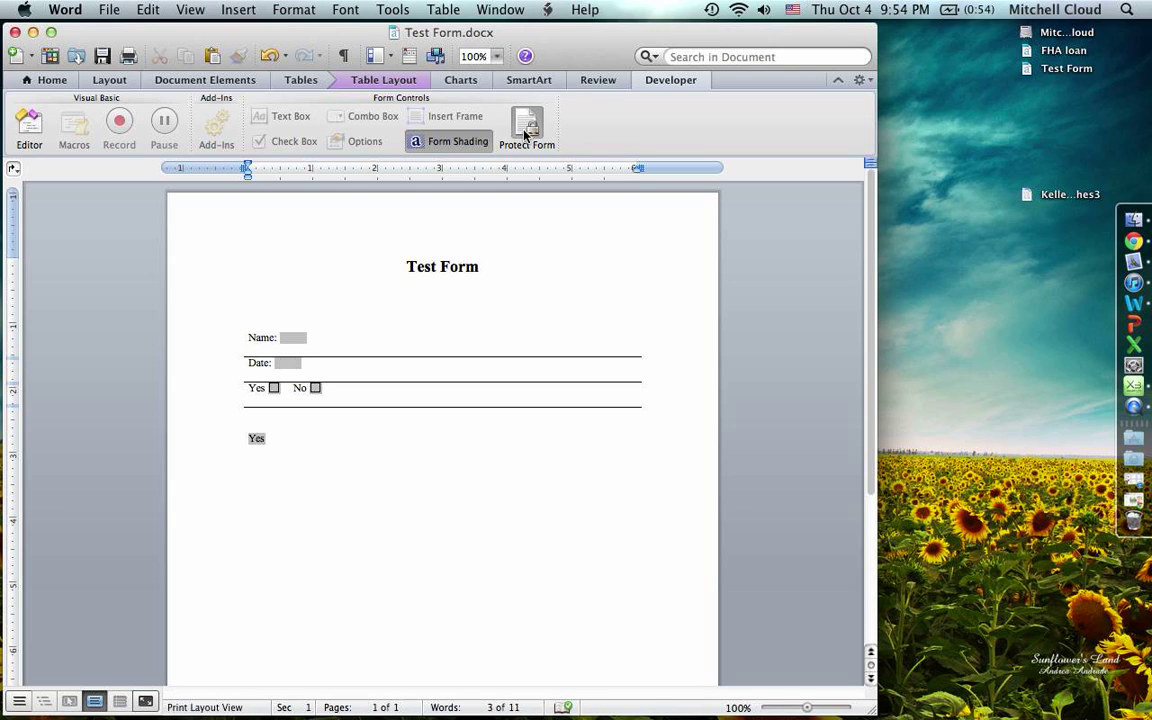
key(super+q)
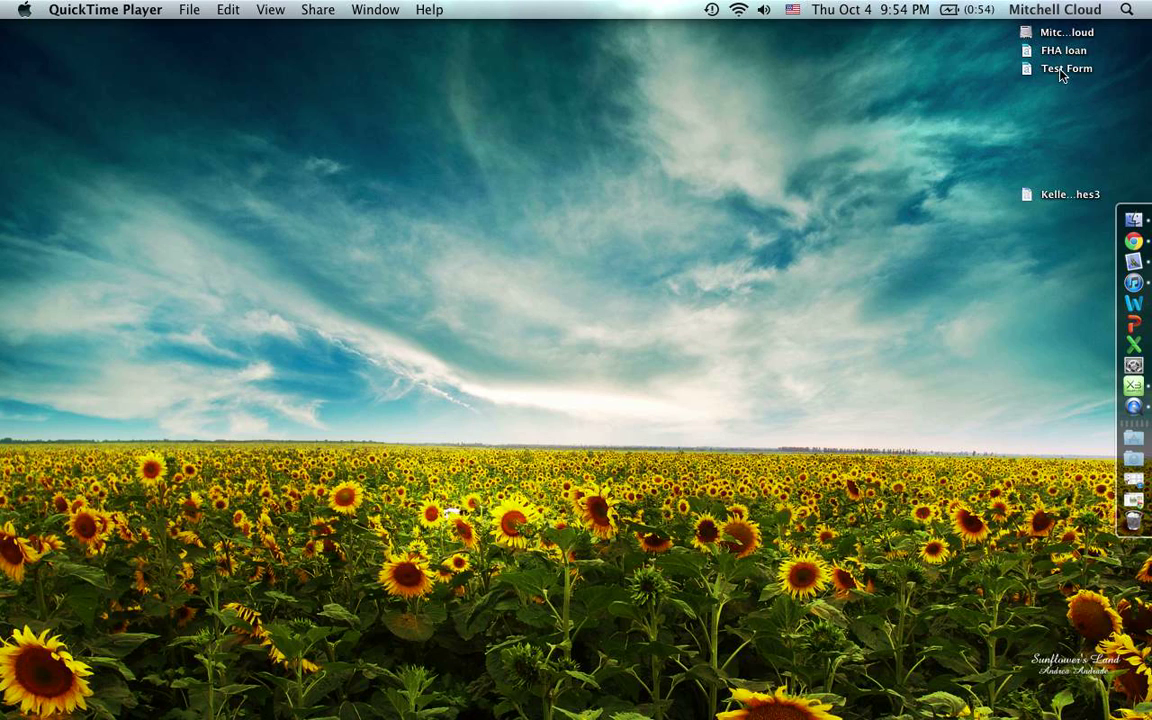
- Reopen Test Form, type test text into the Name field, and undo it
double_click(1062, 69)
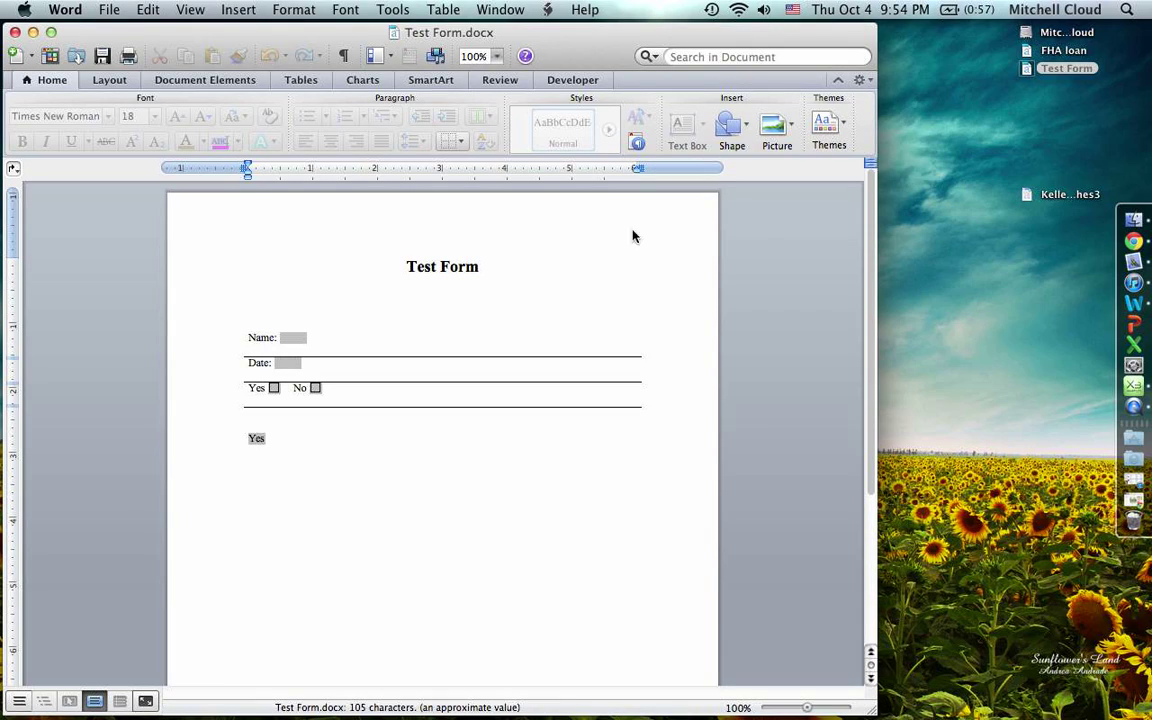
click(300, 340)
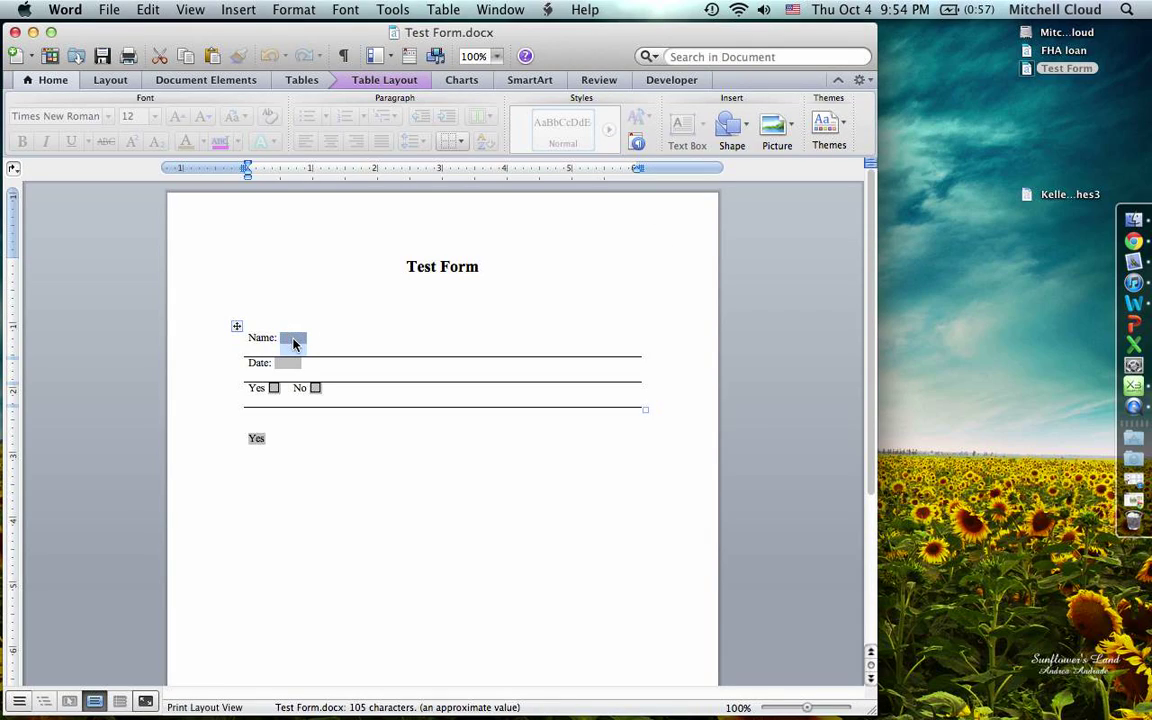
text(kekekekke)
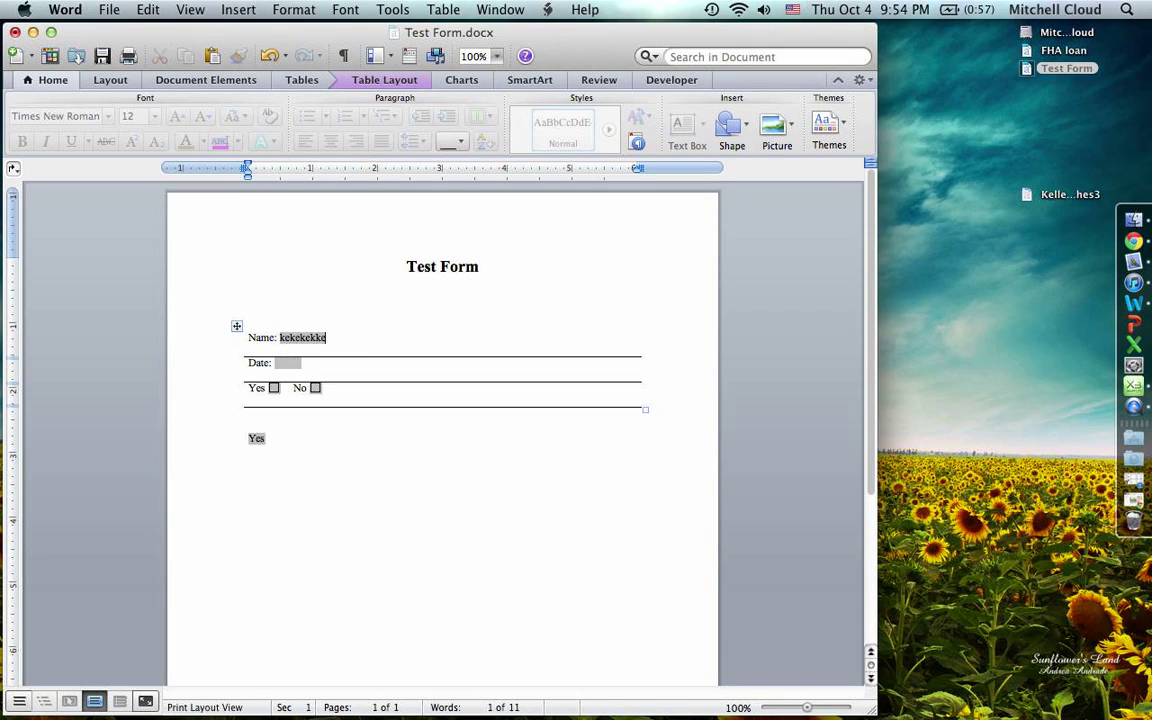
key(super+z)
- Turn off form protection, then quit Word, saving the changes to Test Form.docx
click(668, 81)
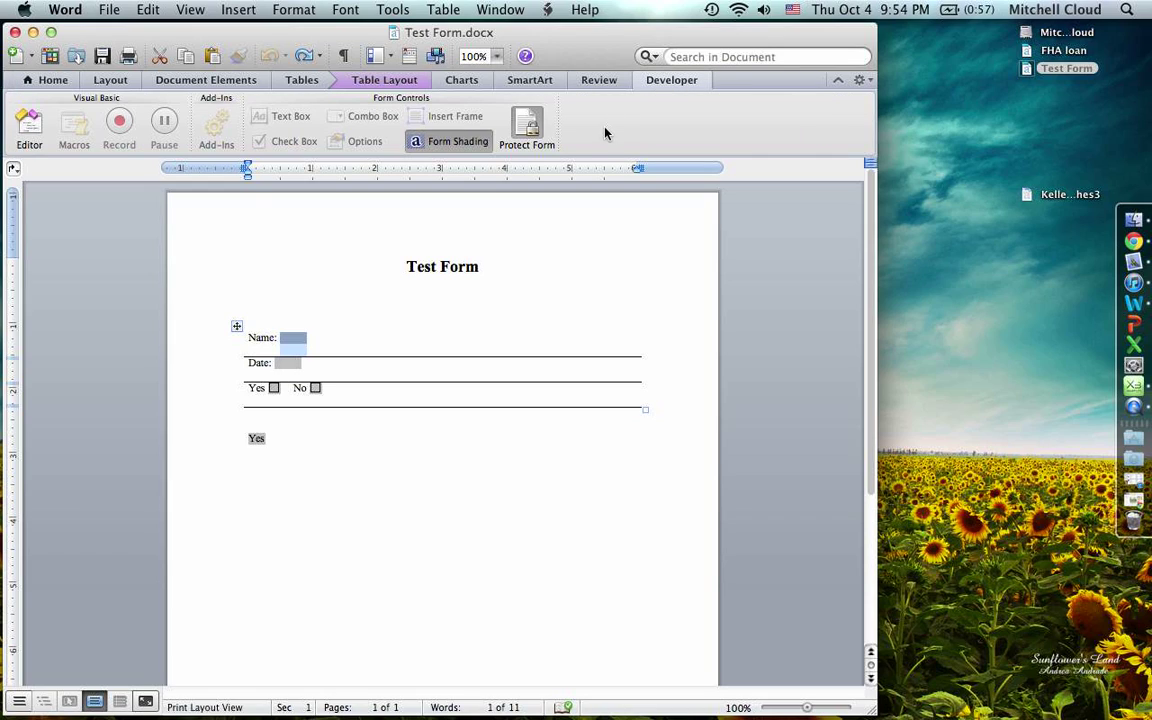
click(527, 130)
key(super+q)
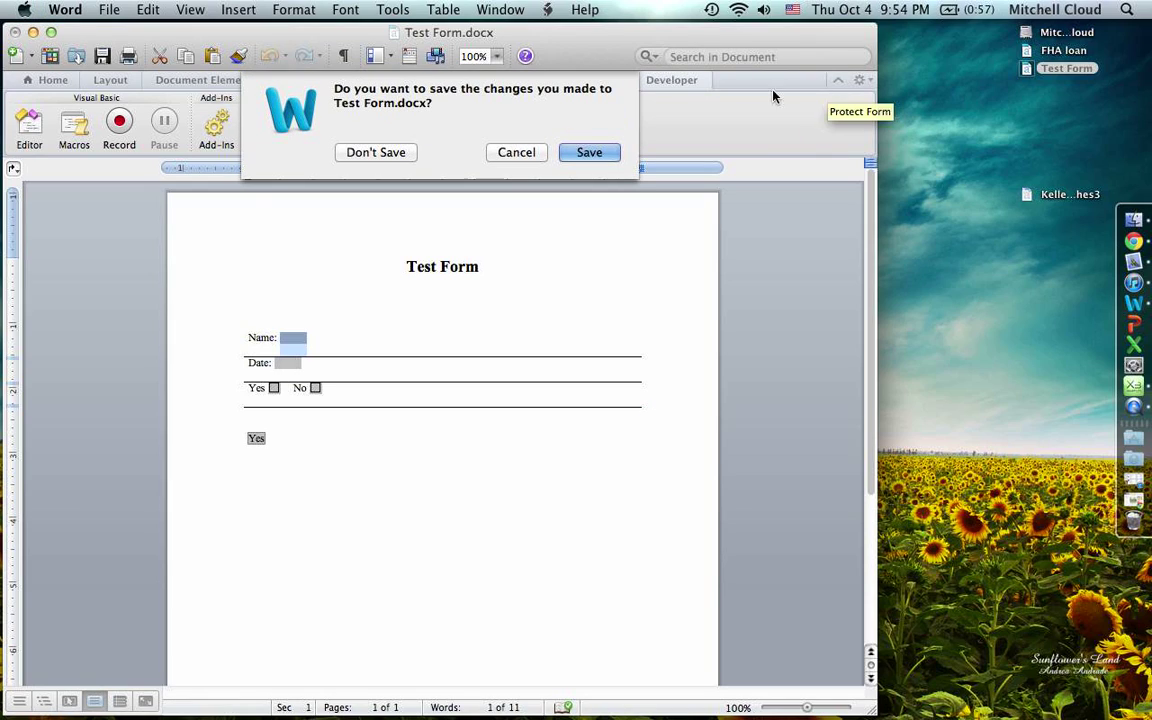
click(593, 153)
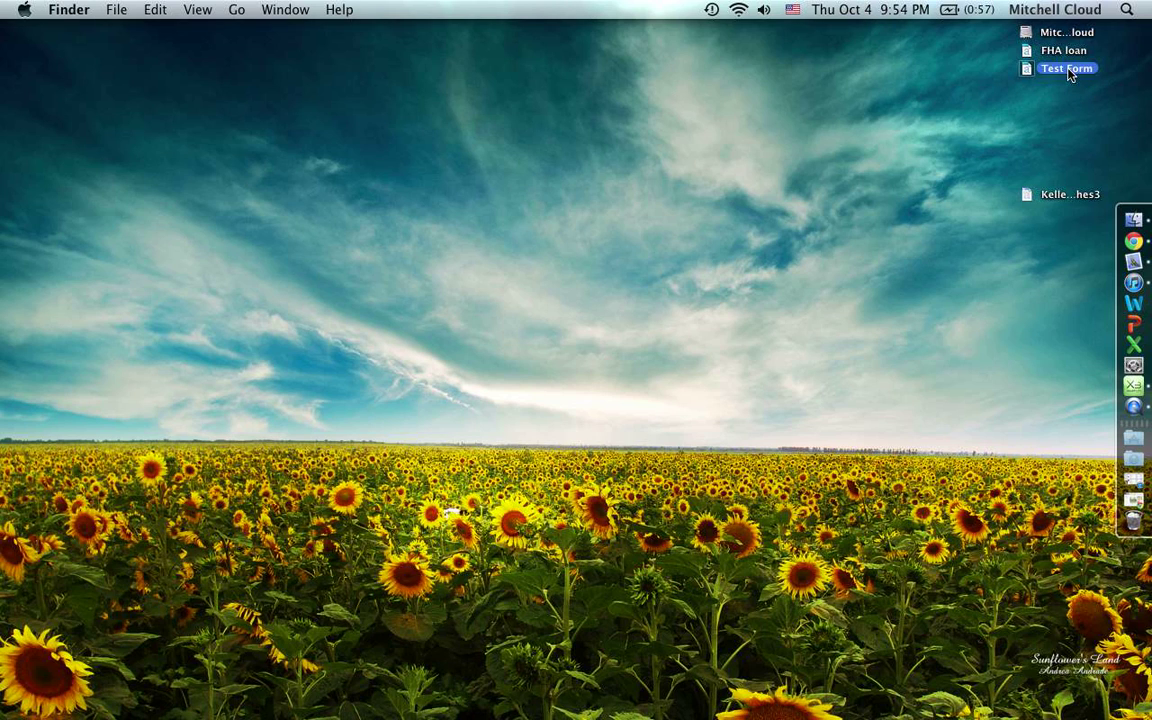
- Reopen Test Form.docx from the desktop with the Developer form controls showing
double_click(1066, 68)
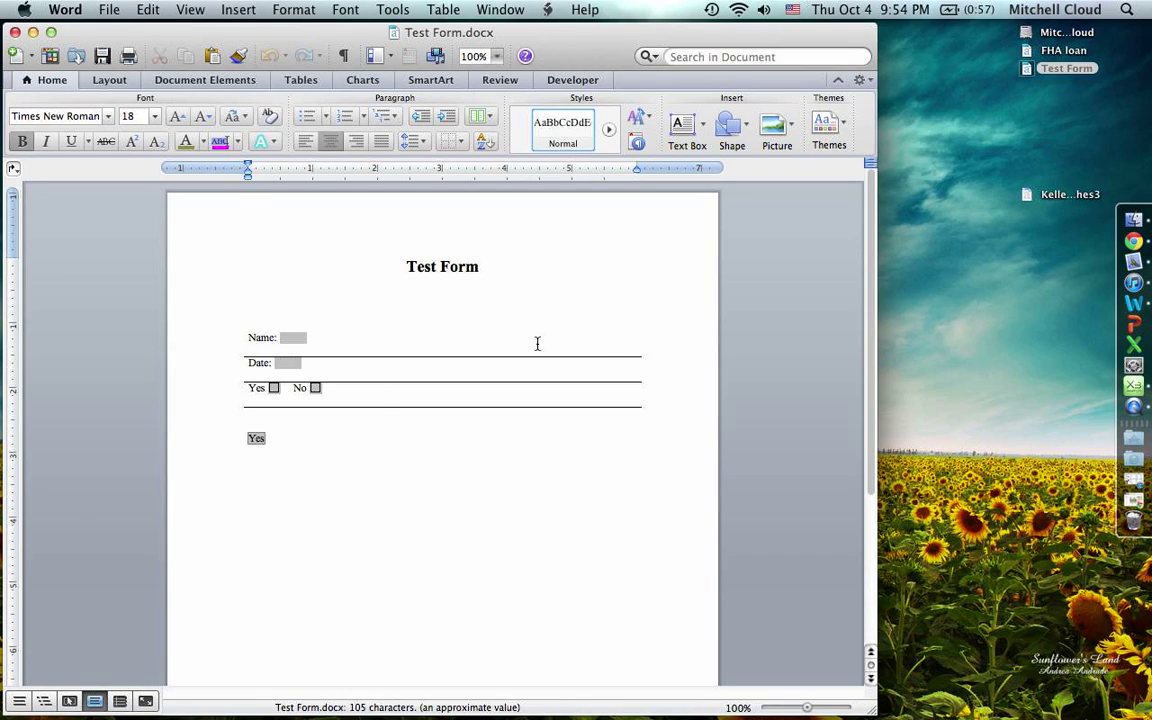
click(272, 390)
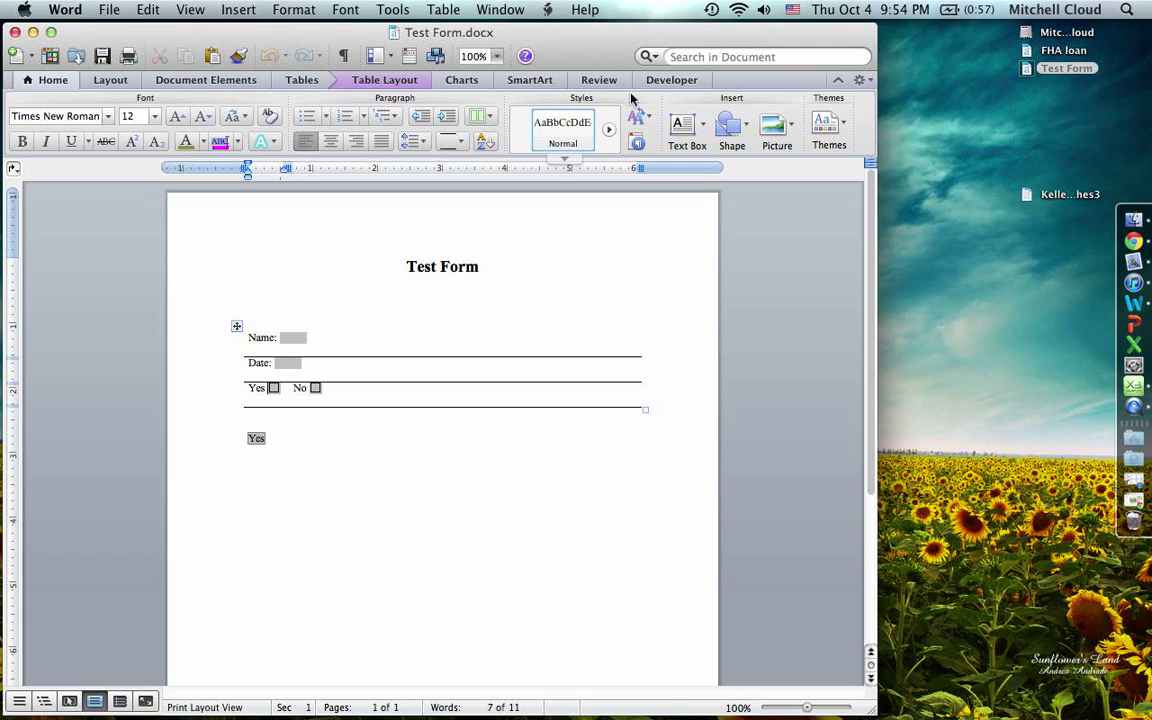
click(668, 80)
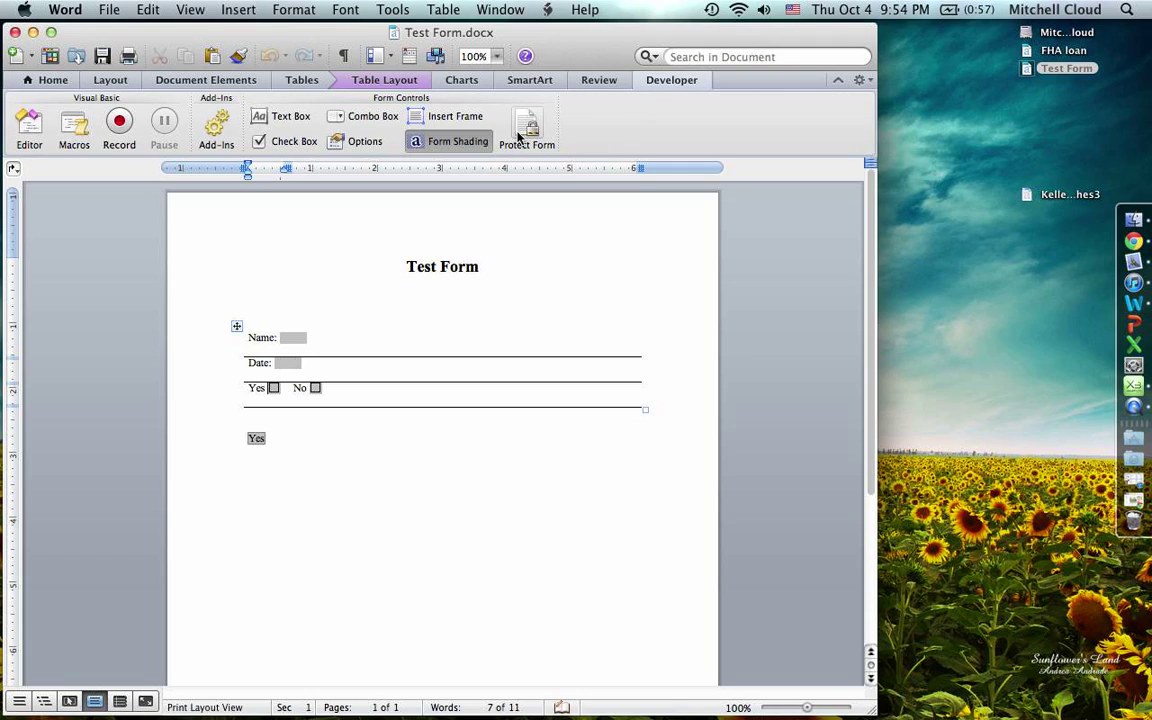
- Re-protect the form, untick Yes, type 'light' into the Name field, and move to Date
click(520, 138)
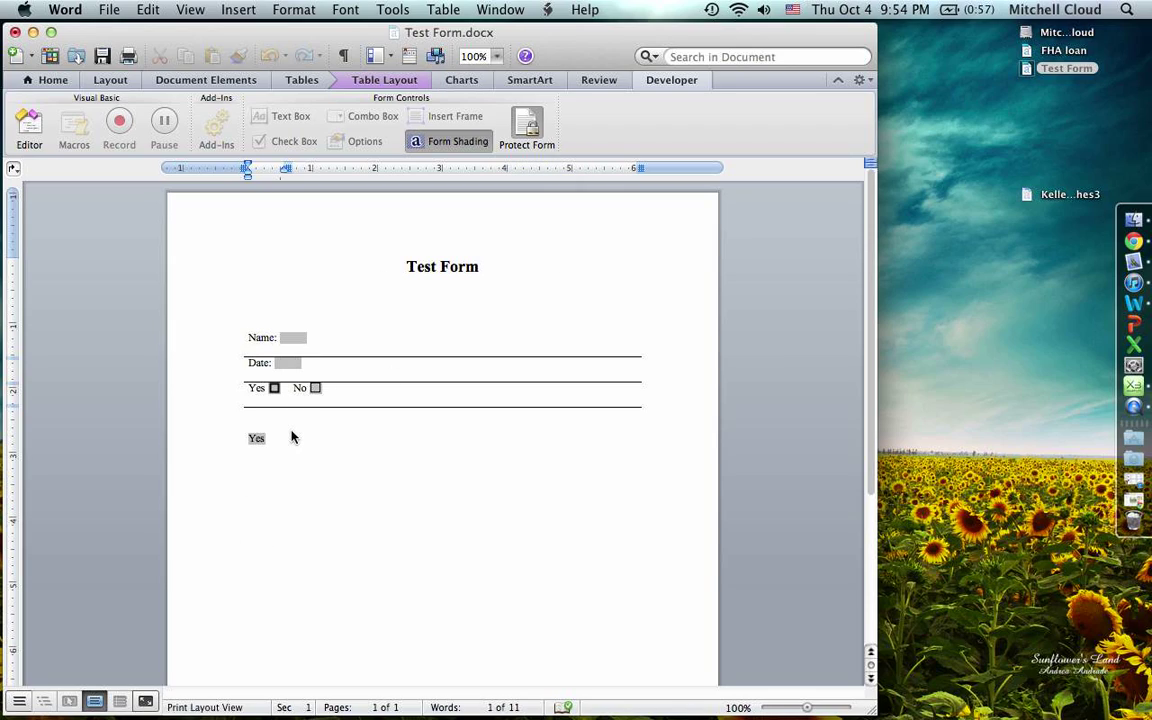
click(274, 388)
click(293, 338)
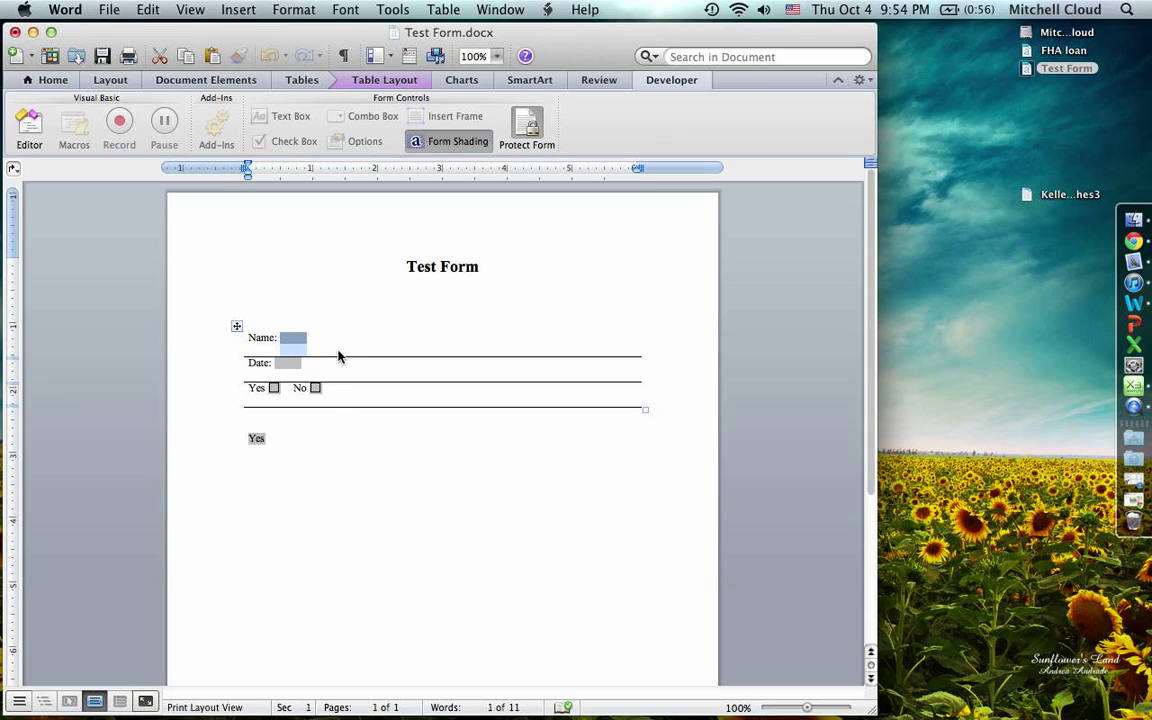
text(lightr)
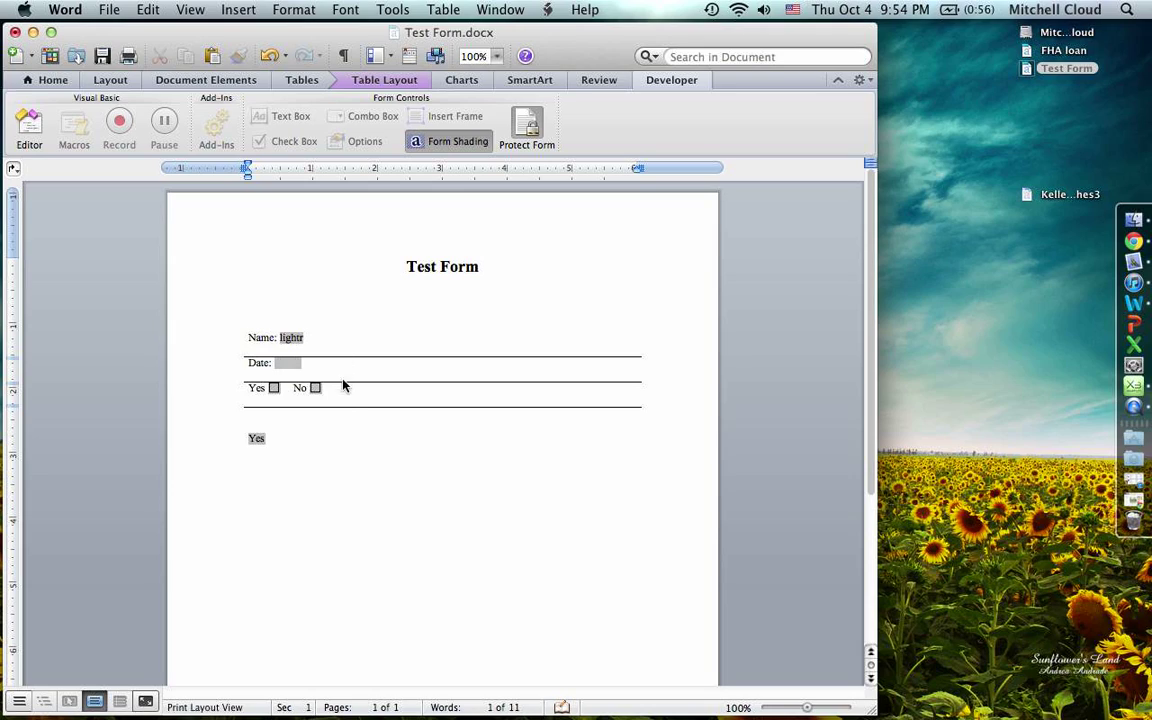
click(289, 366)
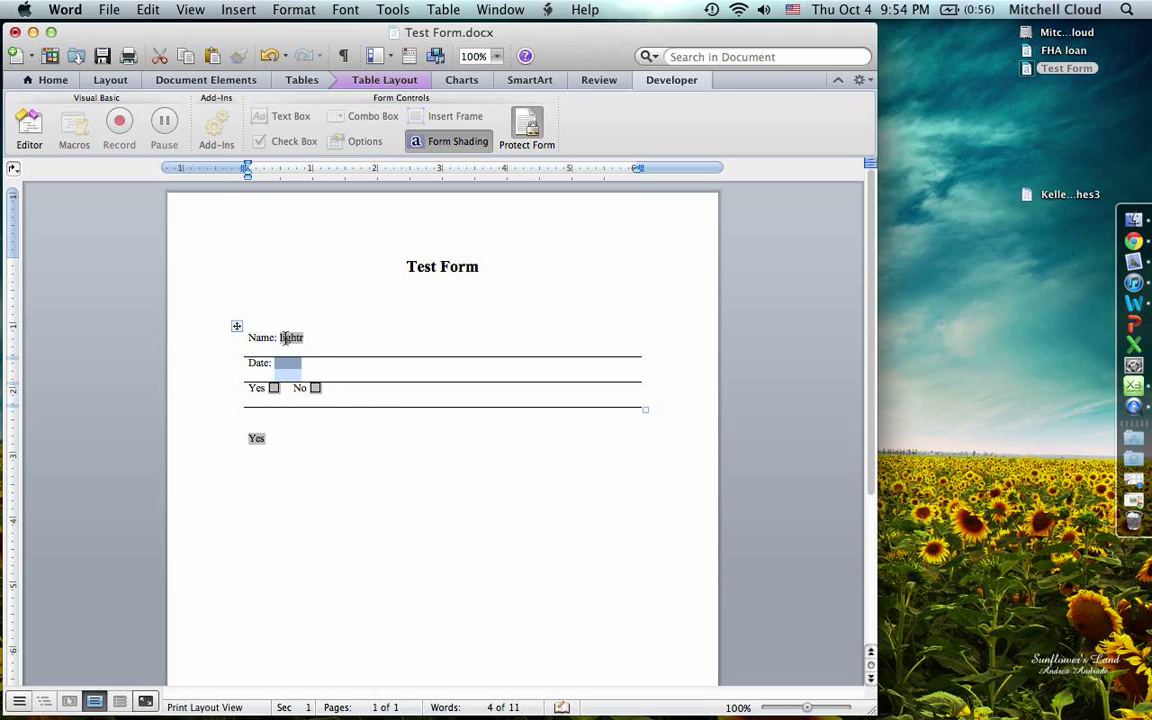